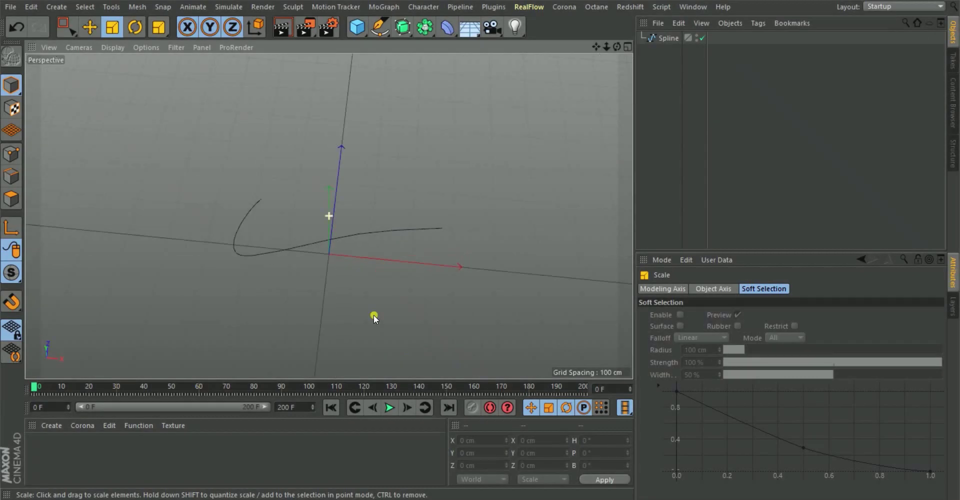
alt+drag(374, 314, 428, 305)
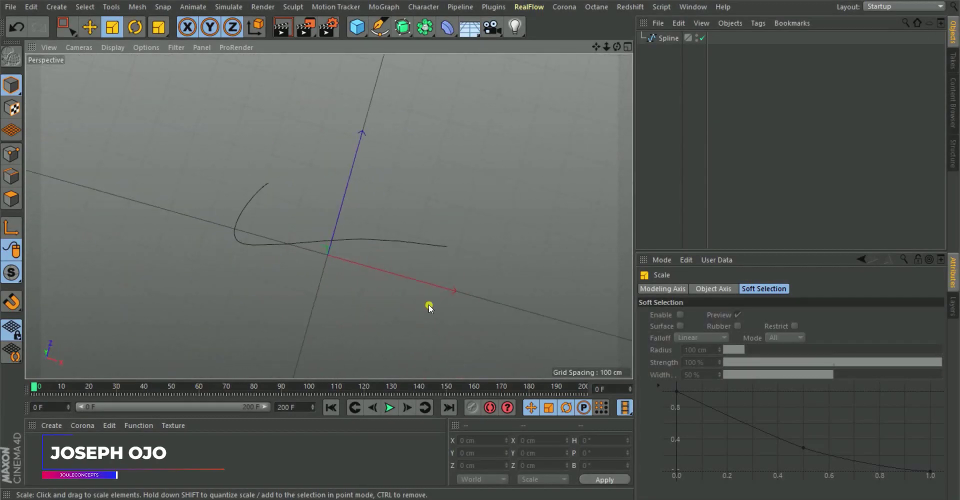
alt+drag(340, 280, 386, 251)
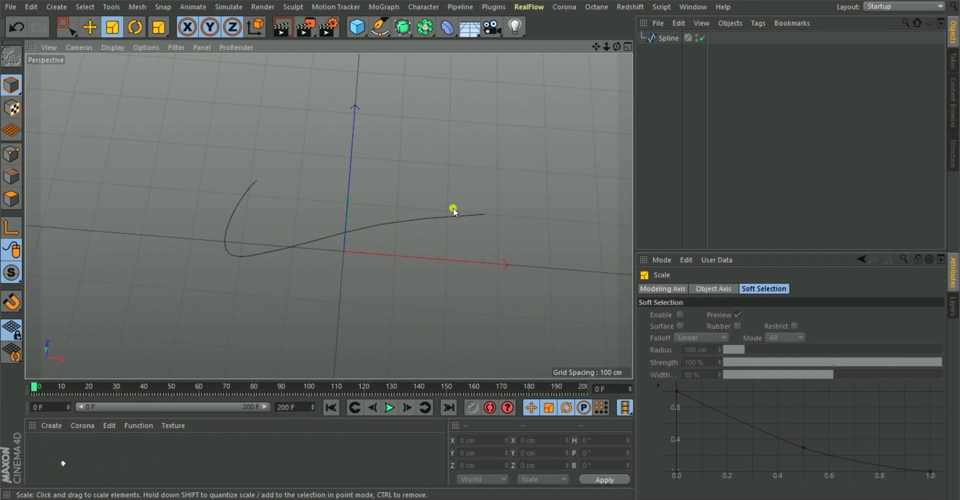
alt+drag(334, 239, 299, 215)
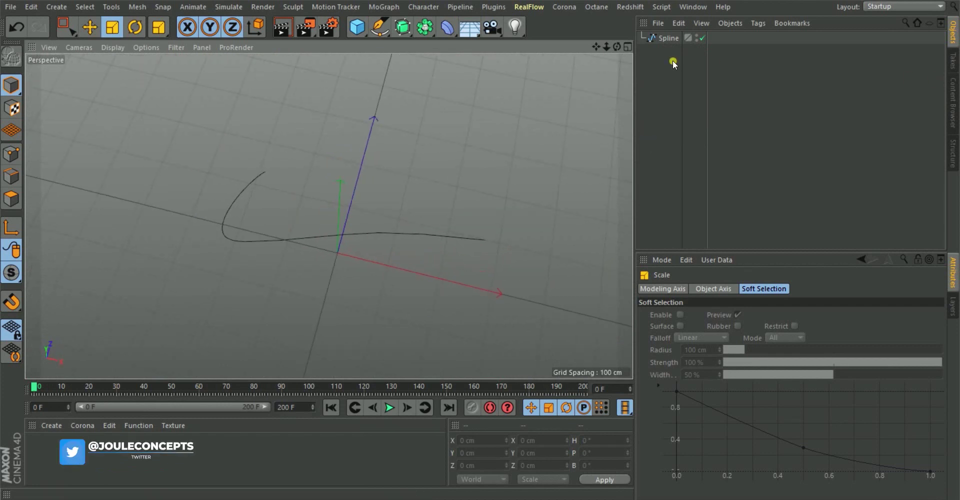
click(667, 37)
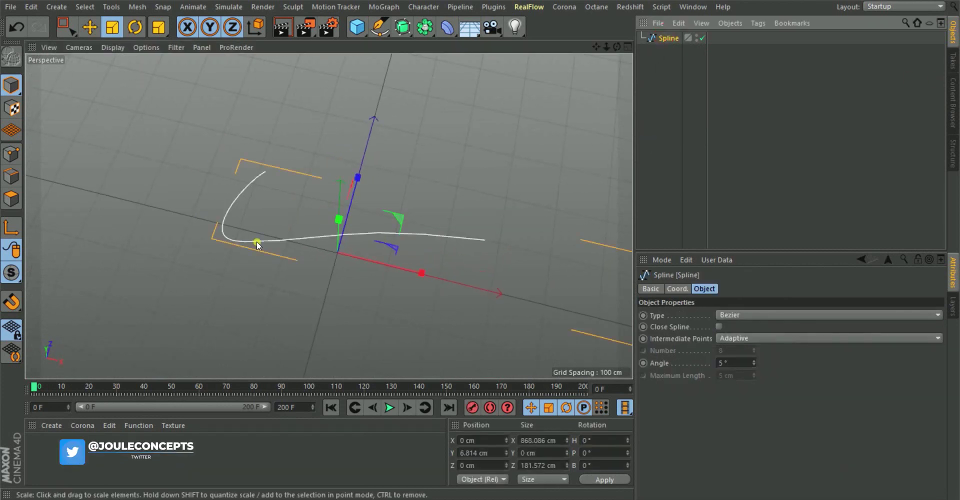
click(668, 80)
alt+drag(332, 289, 340, 230)
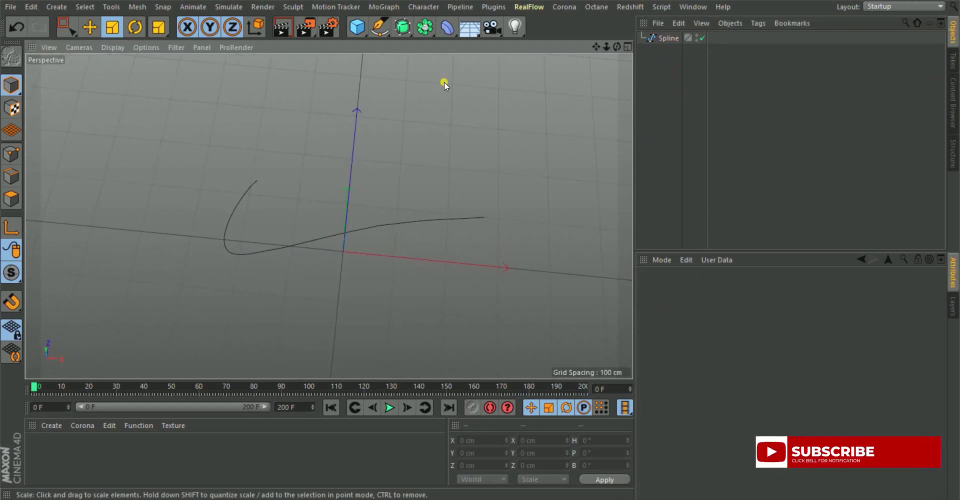
- Add a plane primitive with a width of 1600 cm and a height of 800 cm
click(357, 27)
click(465, 68)
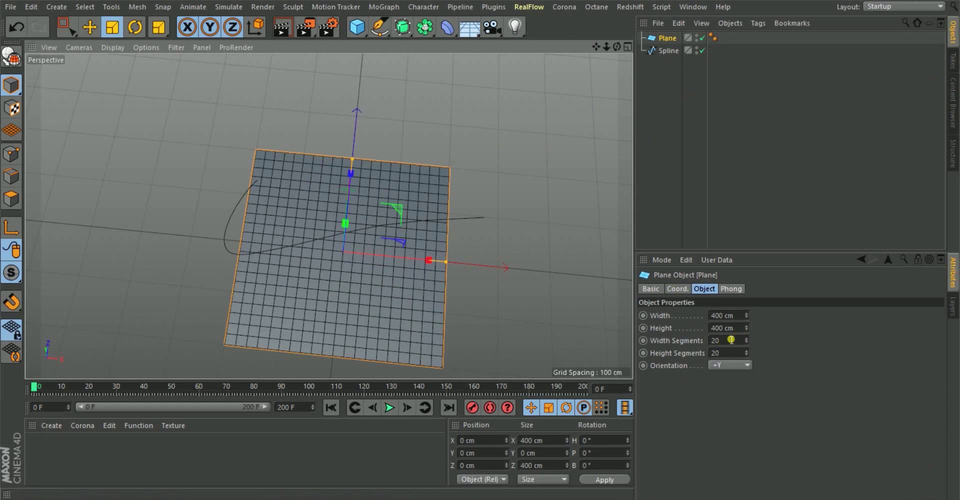
click(739, 319)
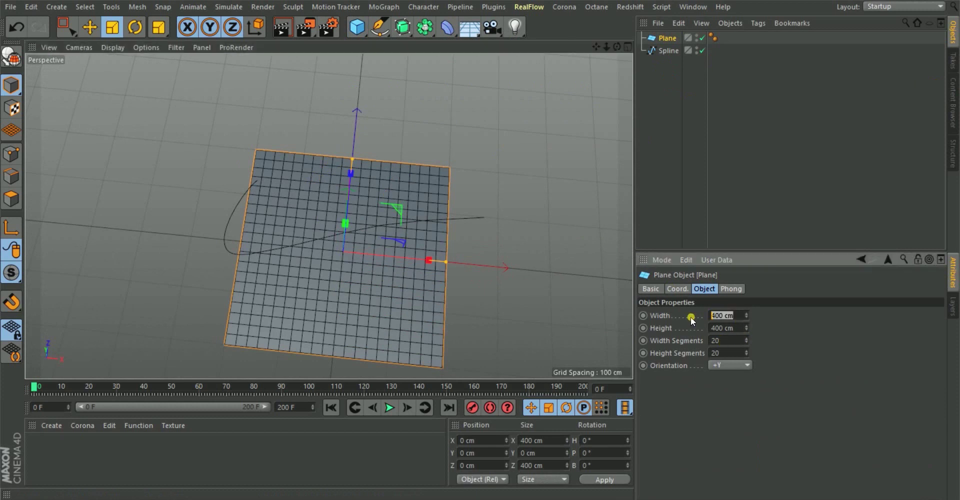
text(1600)
key(Tab)
text(800)
key(Return)
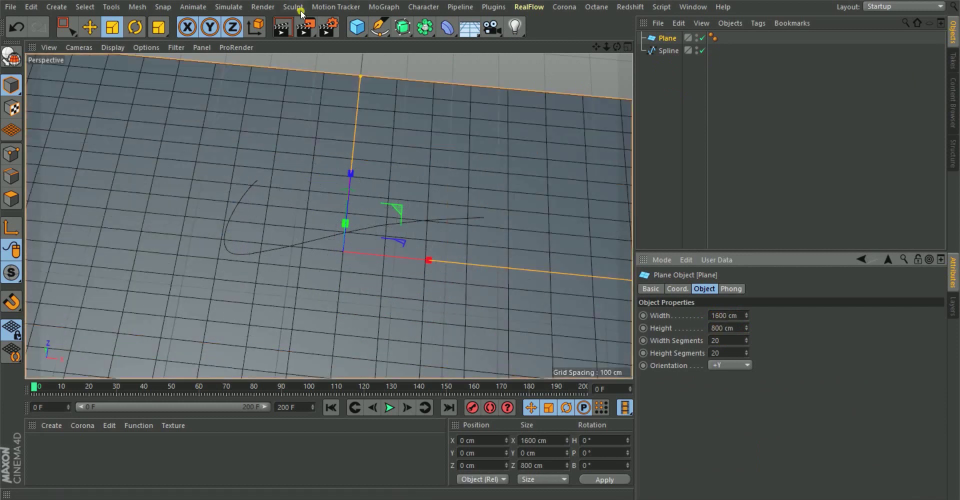
- Subdivide the plane into 120 width segments and 60 height segments
scroll(275, 193, down, 2)
alt+drag(275, 193, 305, 216)
scroll(304, 216, up, 3)
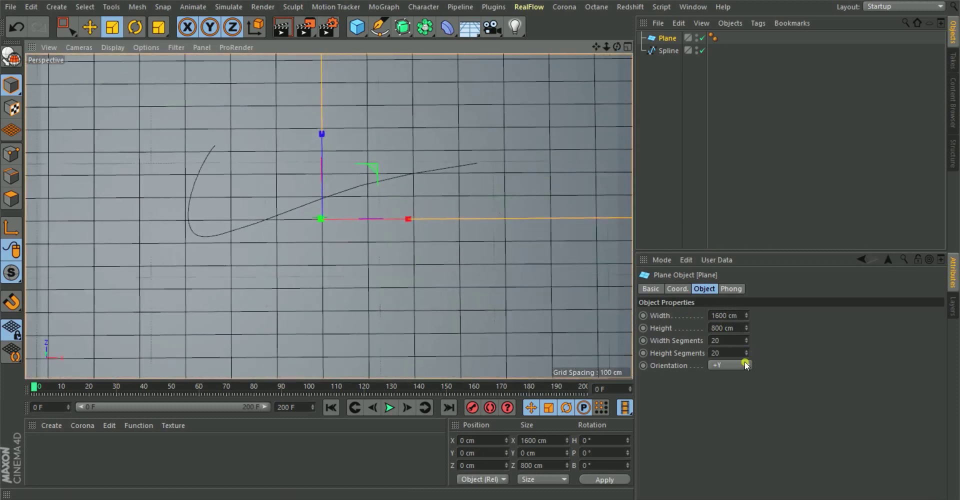
click(715, 340)
alt+drag(456, 230, 380, 180)
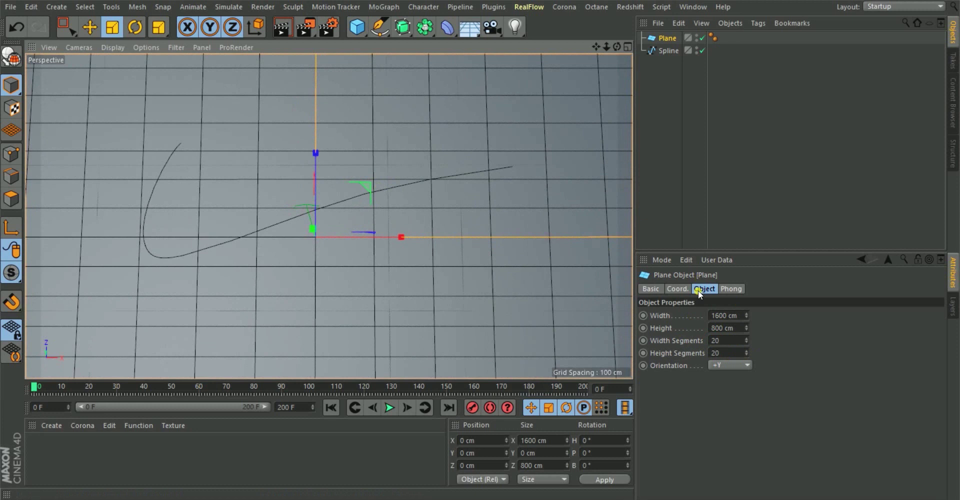
click(734, 345)
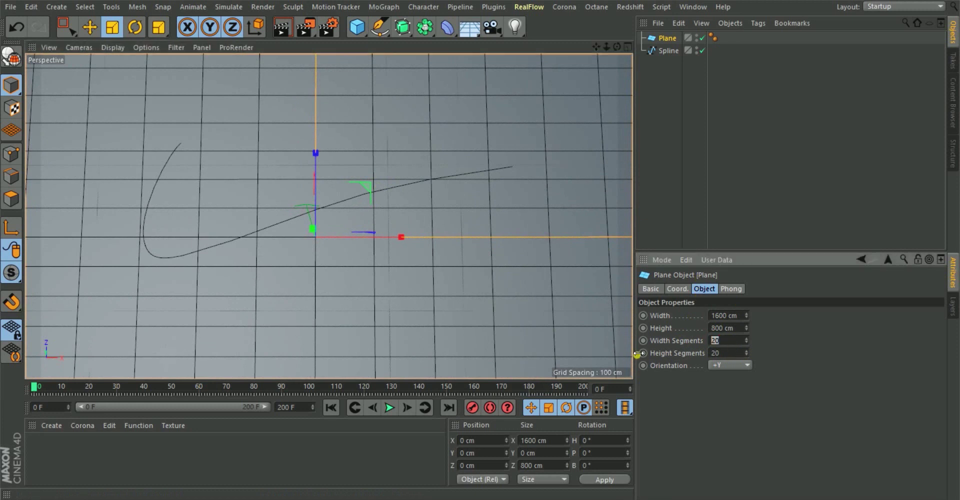
text(120)
key(Tab)
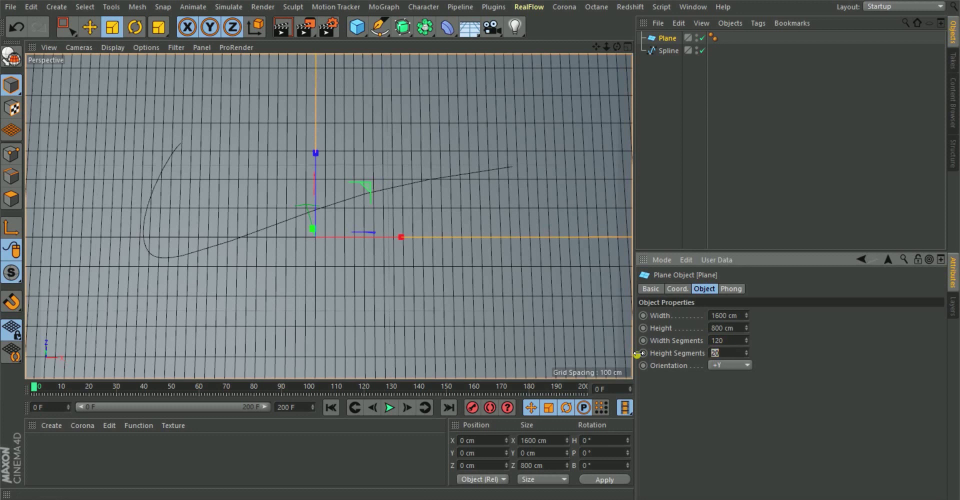
key(Return)
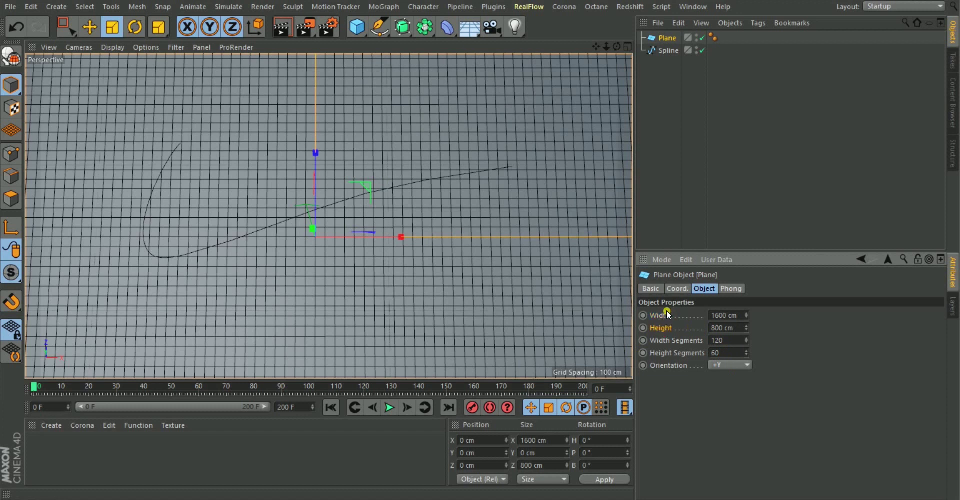
click(663, 331)
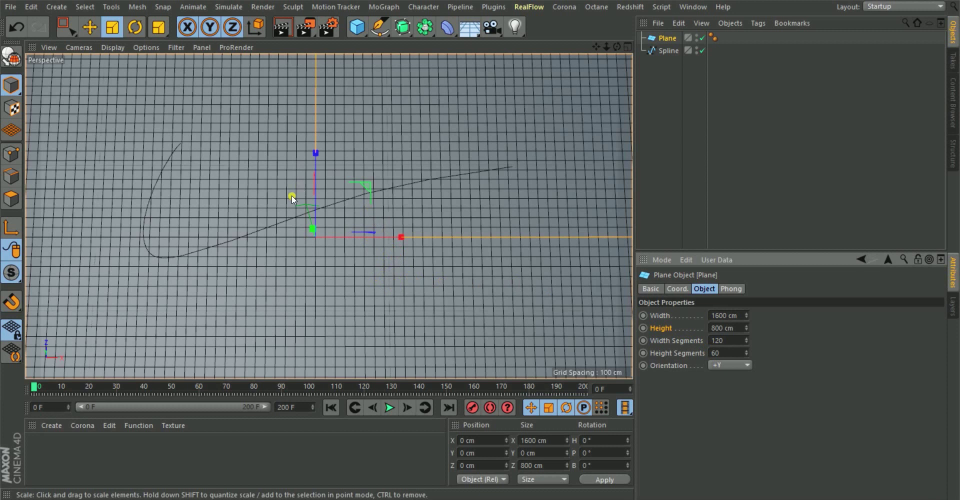
- Add a sphere primitive and set its radius to 20 cm
mouse_move(287, 203)
alt+mouse_down()
mouse_move(274, 215)
mouse_move(300, 215)
alt+mouse_up()
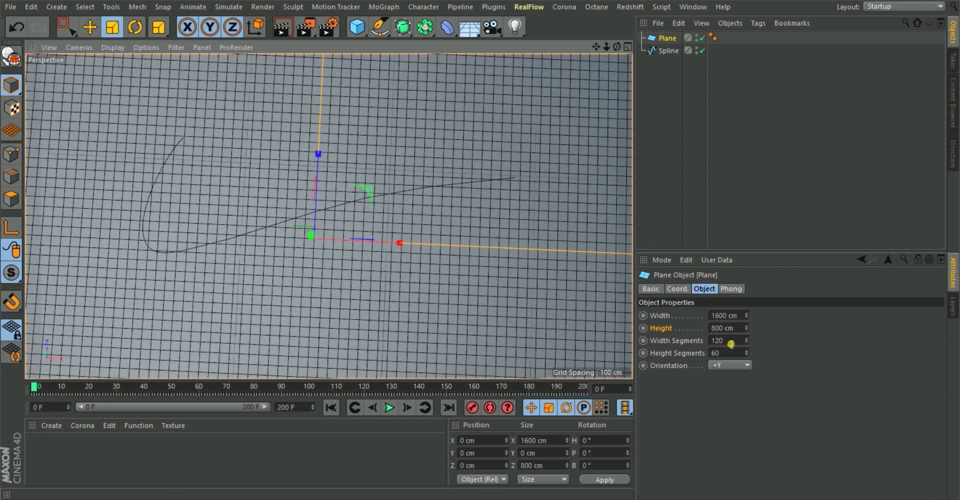
alt+drag(344, 232, 392, 148)
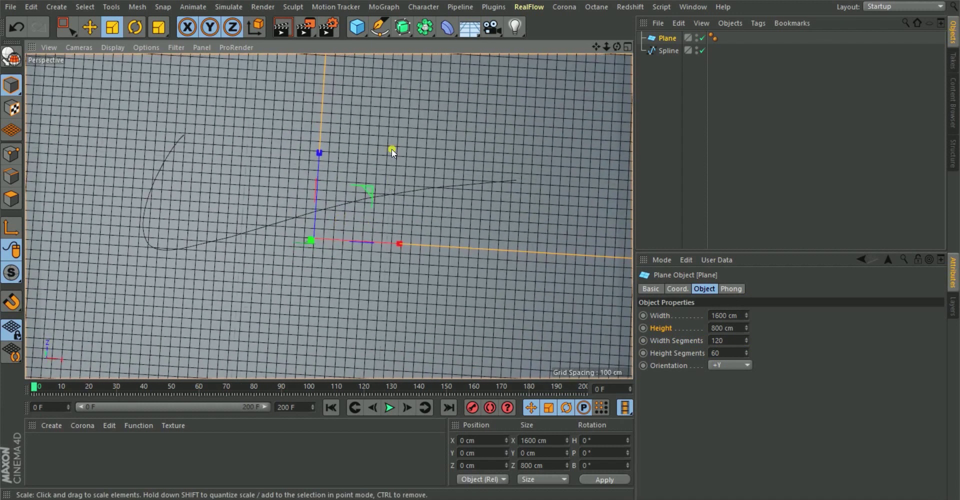
click(361, 29)
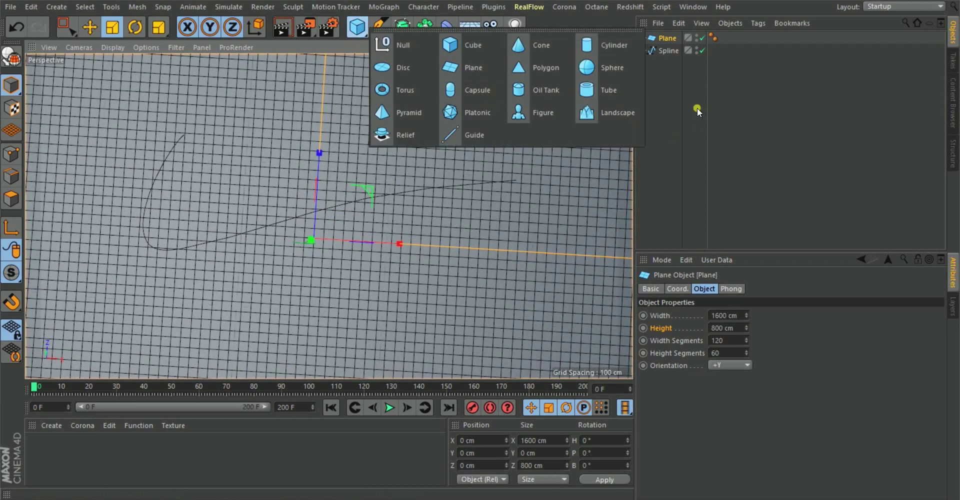
click(592, 69)
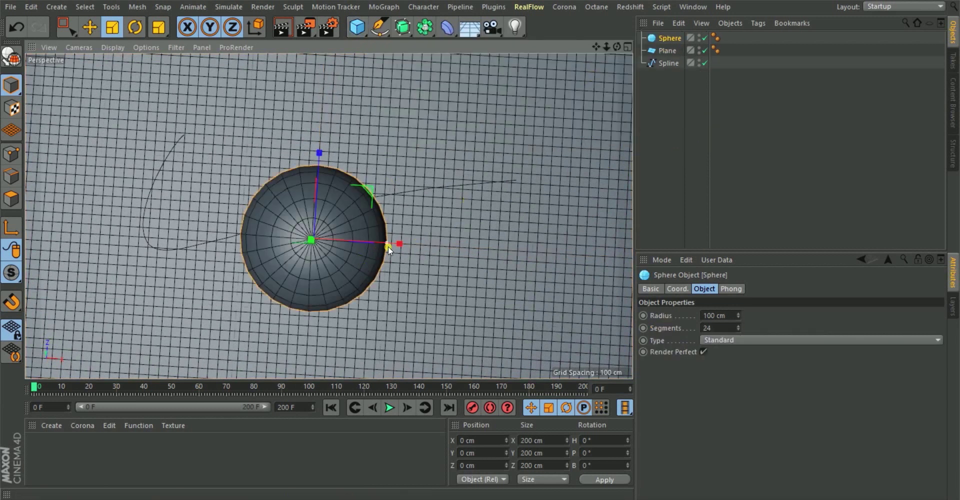
drag(388, 245, 333, 236)
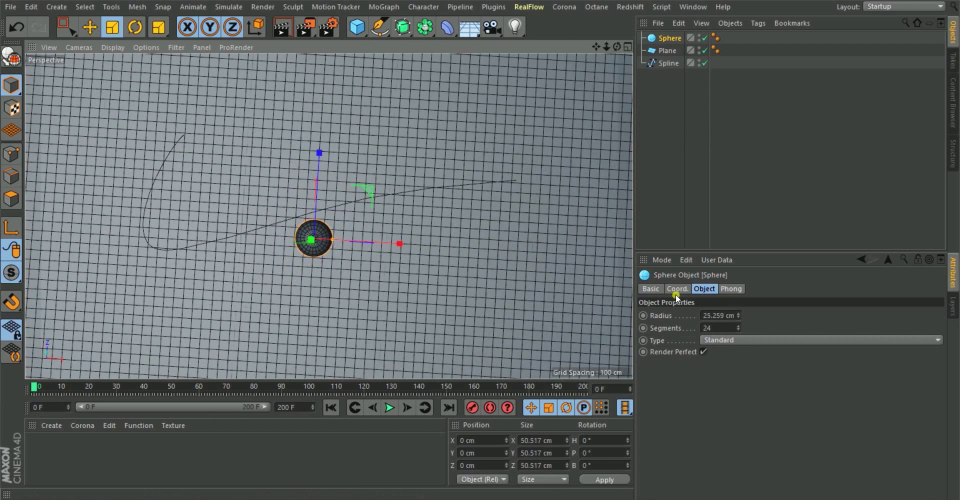
click(725, 315)
text(20)
key(Return)
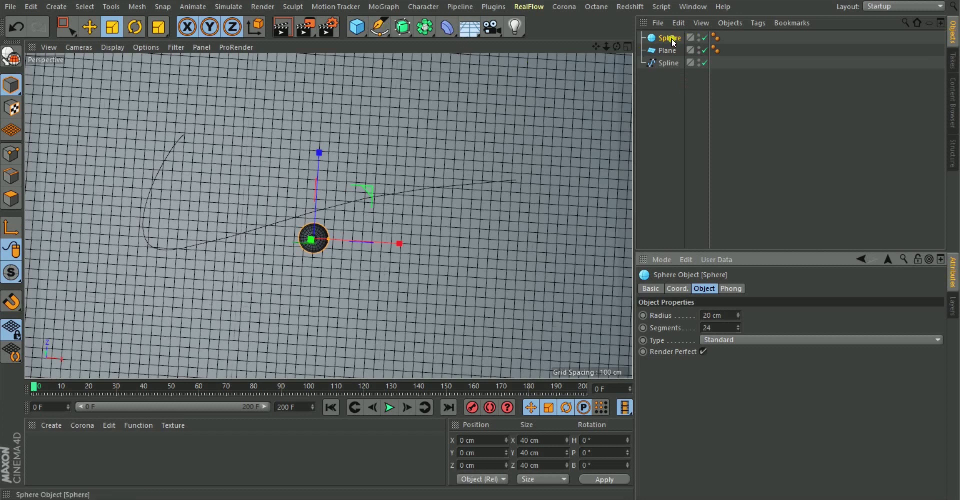
- Give the sphere an Align to Spline tag with the existing spline as its path and Tangential enabled
click(758, 23)
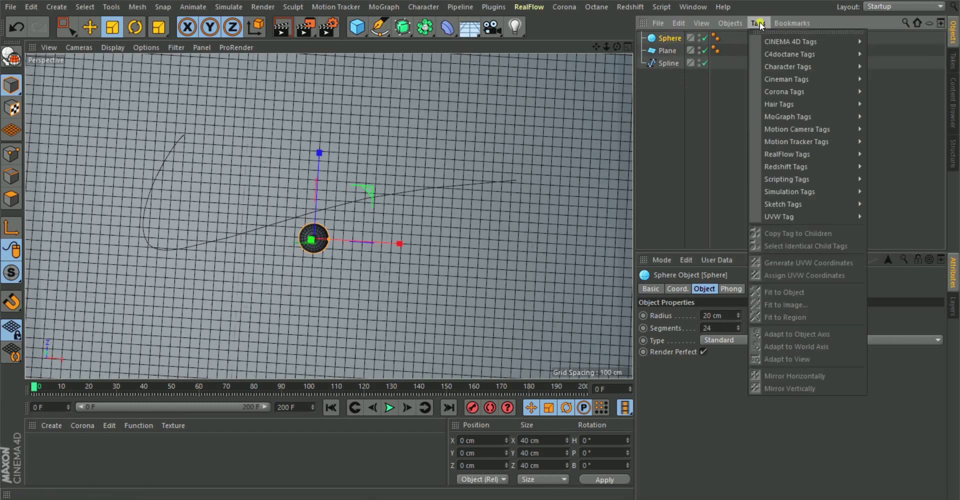
mouse_move(805, 41)
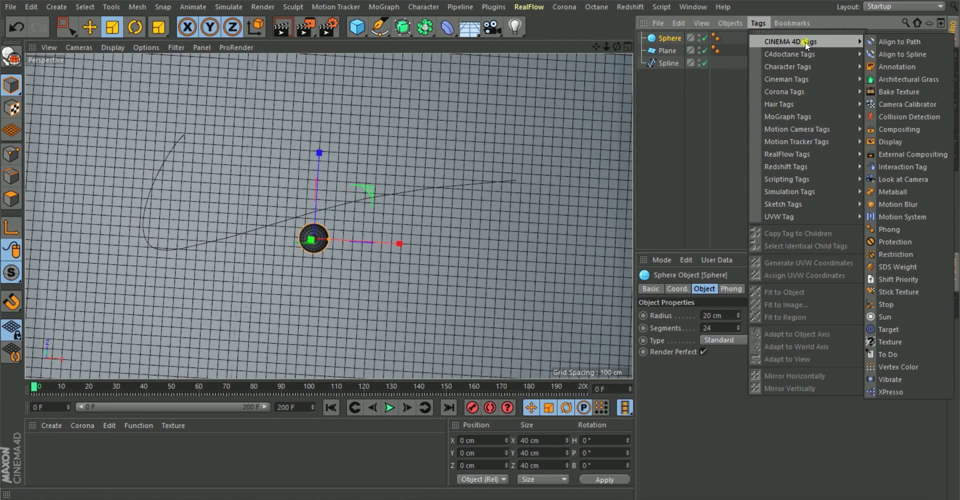
click(913, 54)
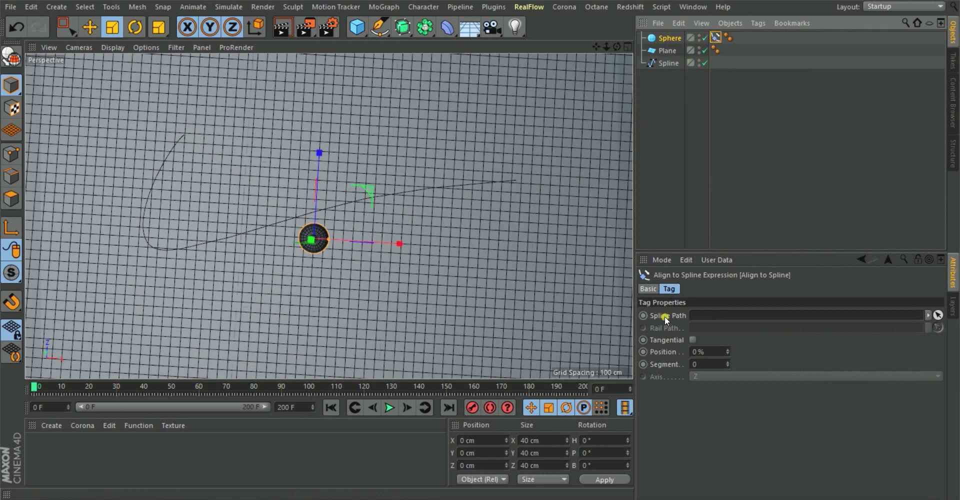
drag(670, 63, 729, 316)
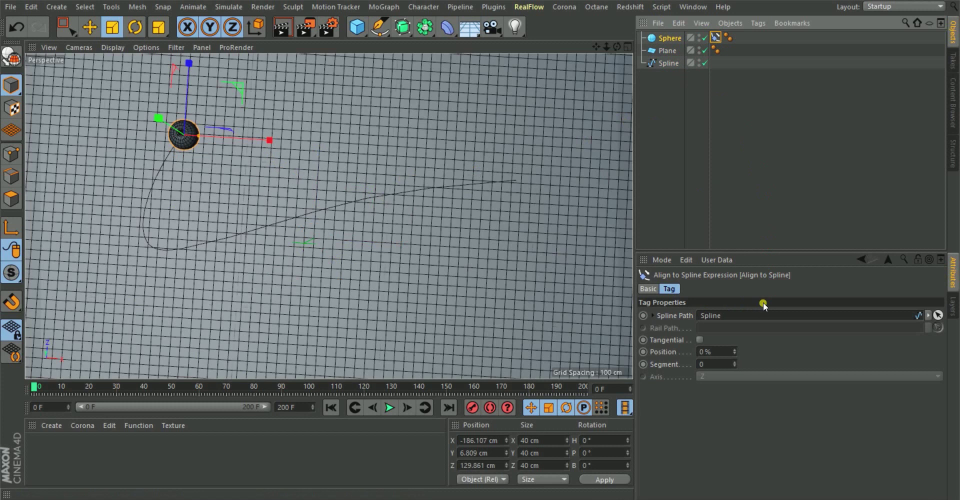
click(700, 340)
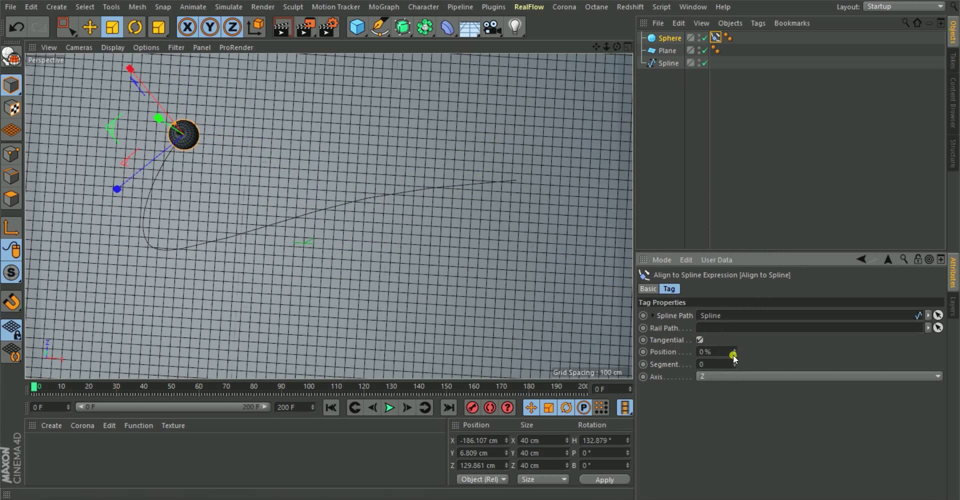
- Set a keyframe at frame 20 for the Align to Spline tag's position at 0%
drag(735, 352, 716, 364)
drag(37, 395, 91, 397)
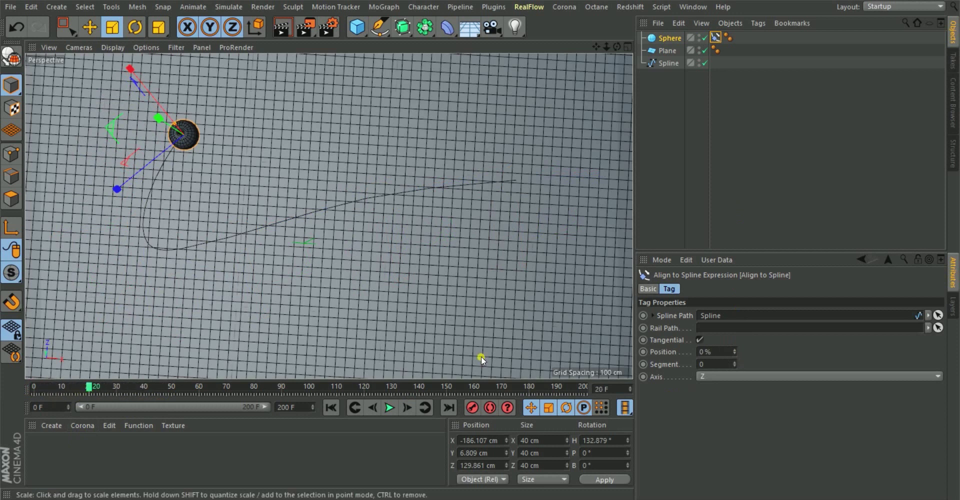
click(643, 352)
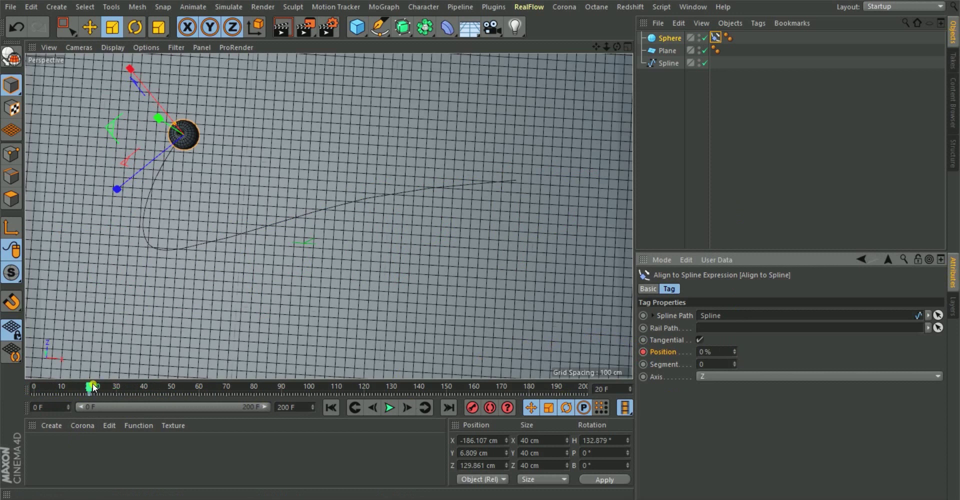
- Set a position keyframe of 100% at frame 100 on the Align to Spline tag
drag(90, 387, 311, 404)
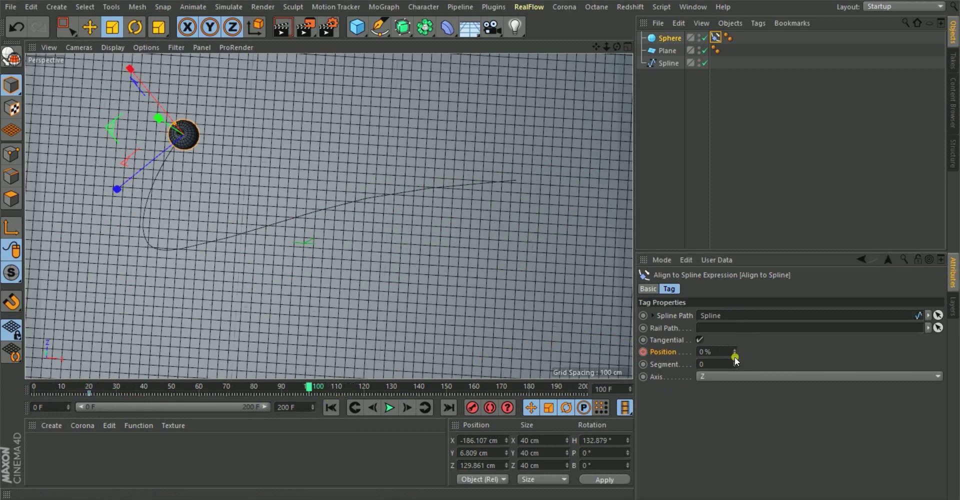
click(715, 351)
text(100)
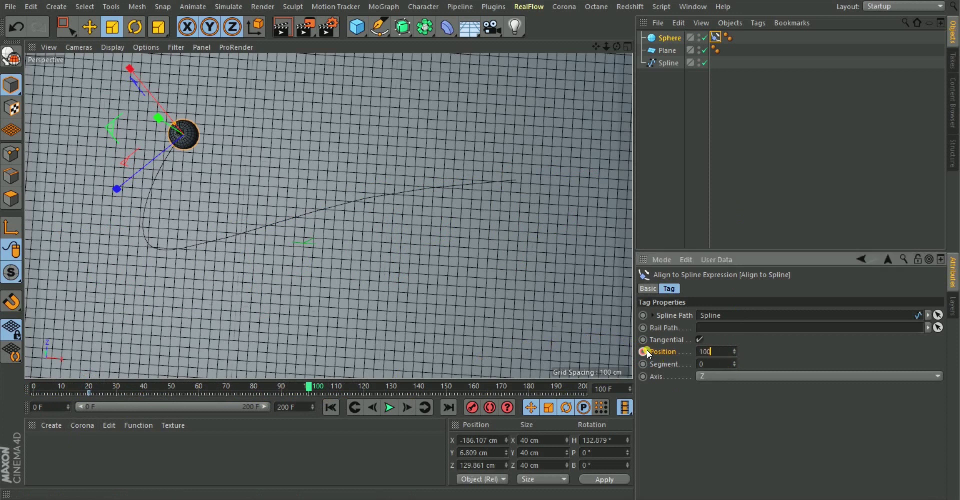
key(Return)
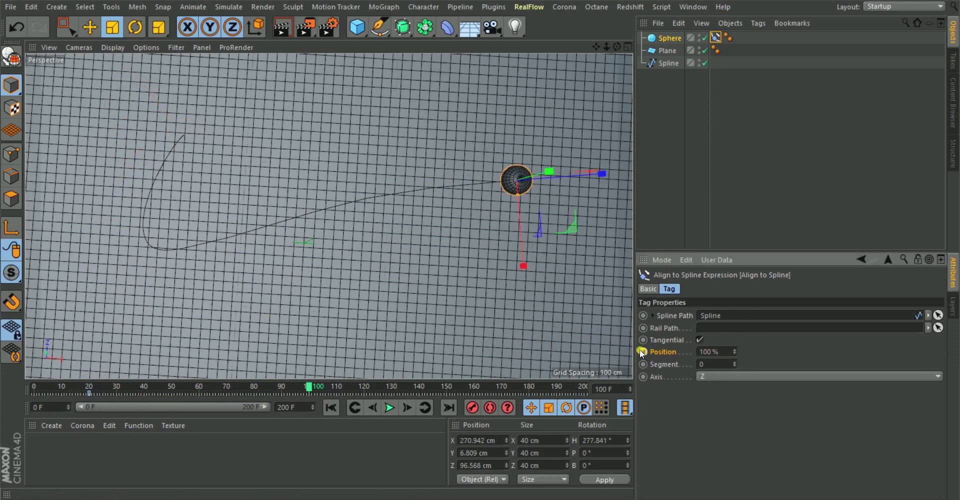
- Play the animation from the first frame to check the sphere's motion along the spline, and stop it
click(331, 407)
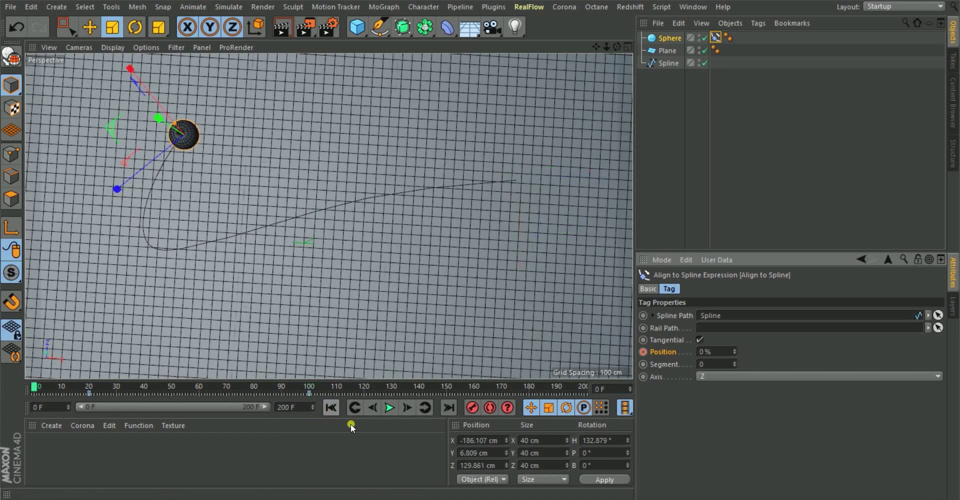
click(386, 412)
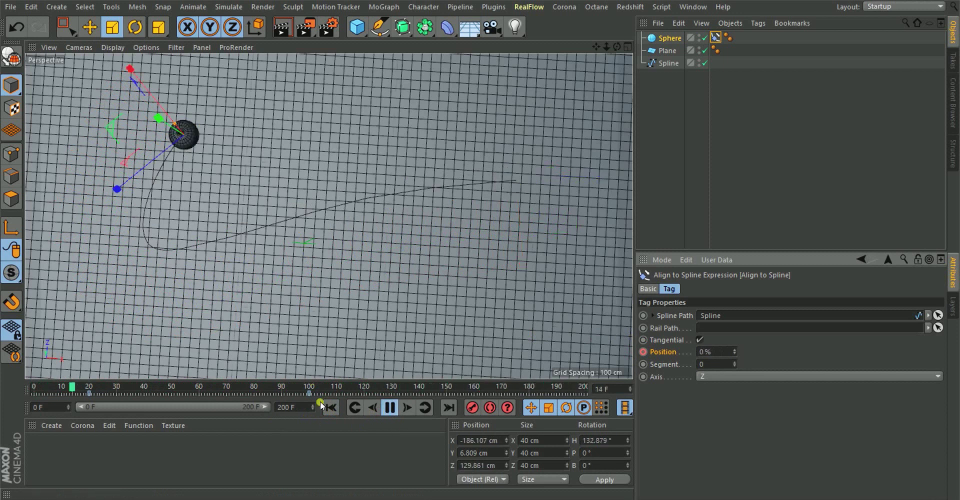
click(389, 408)
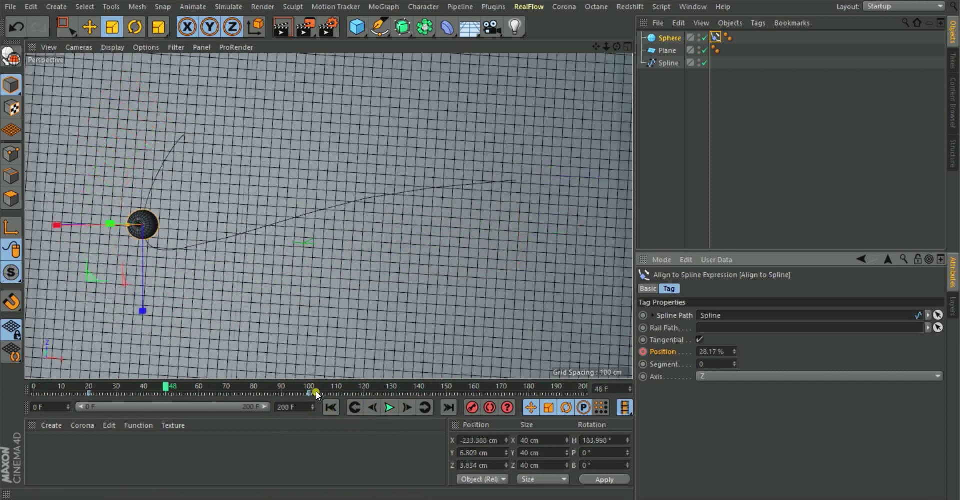
- Shorten the timeline to end at frame 110 and play the animation from the start
double_click(298, 411)
text(110)
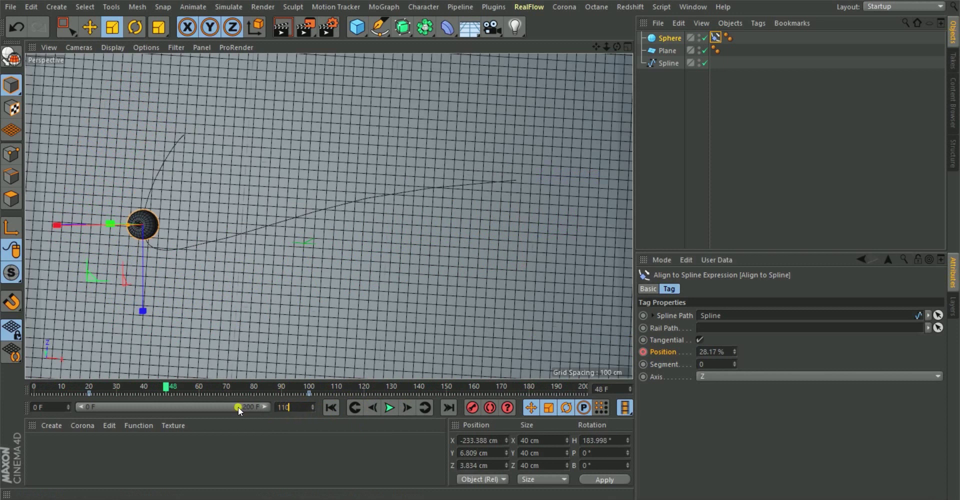
key(Return)
click(332, 409)
click(389, 408)
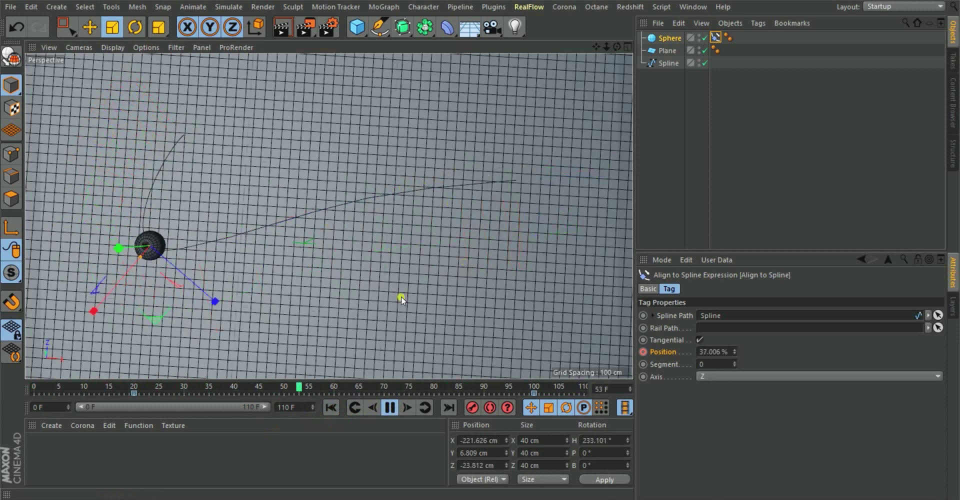
- Stop the playback and open the F-curve of the sphere's Align to Spline position, keeping the sphere in view
click(390, 407)
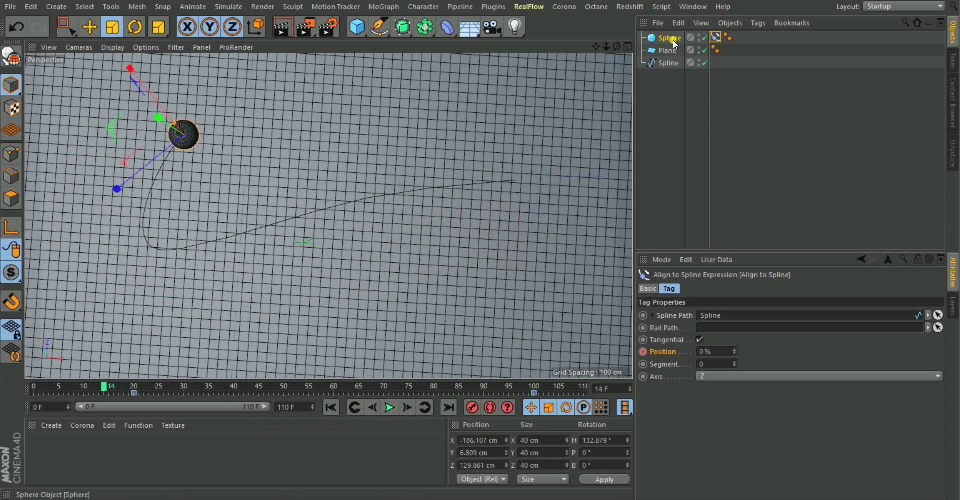
right_click(546, 140)
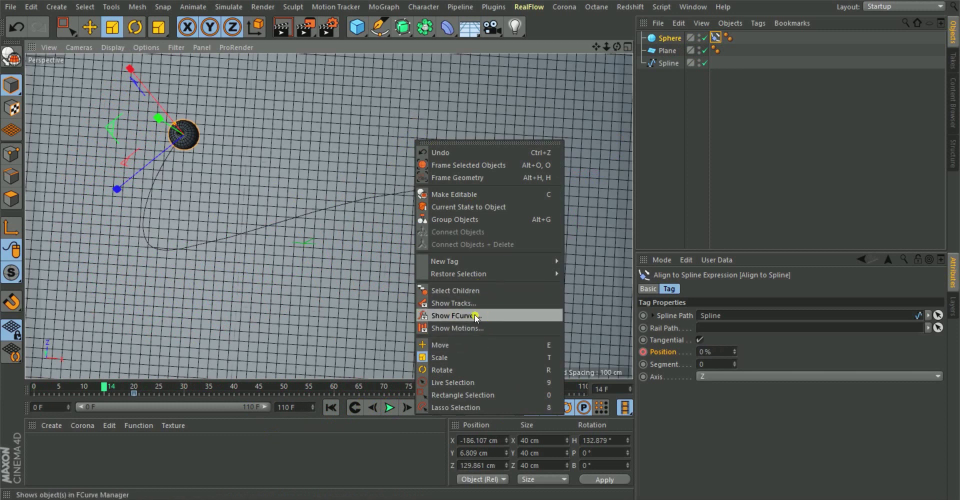
click(456, 315)
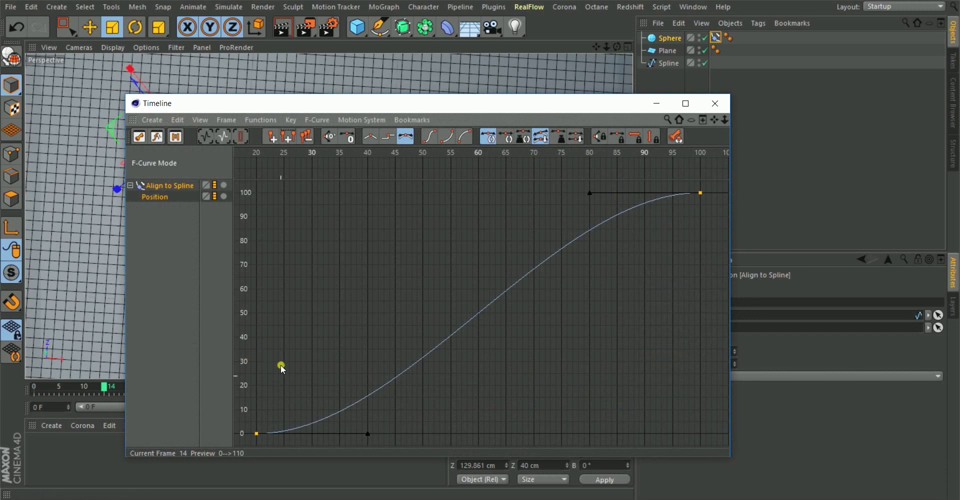
drag(316, 106, 483, 63)
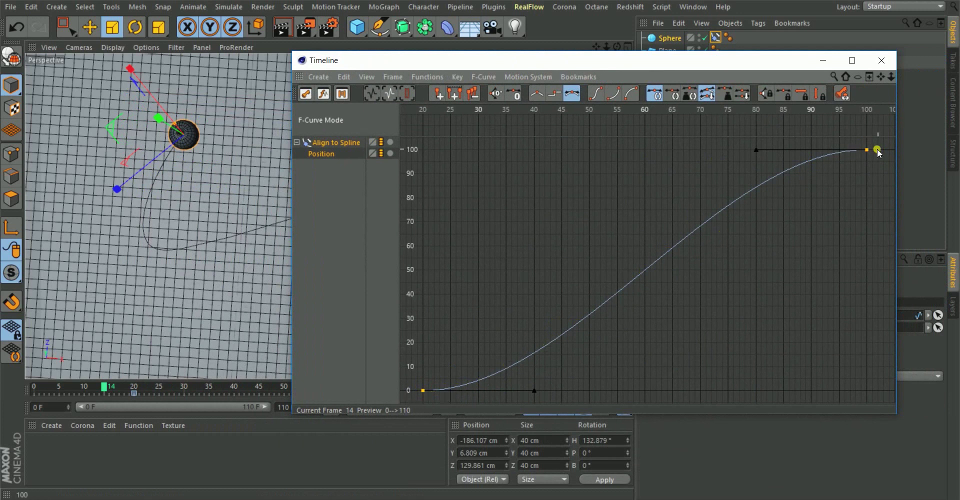
drag(524, 64, 553, 61)
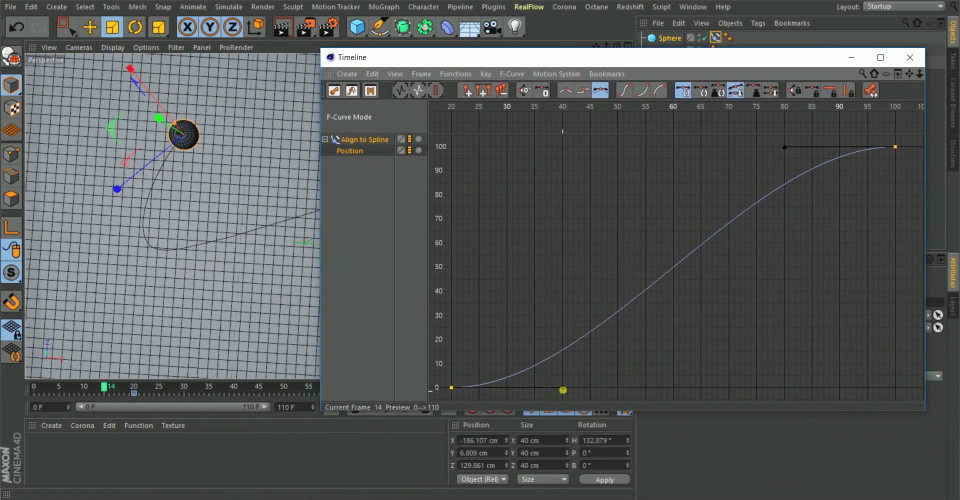
drag(564, 389, 502, 276)
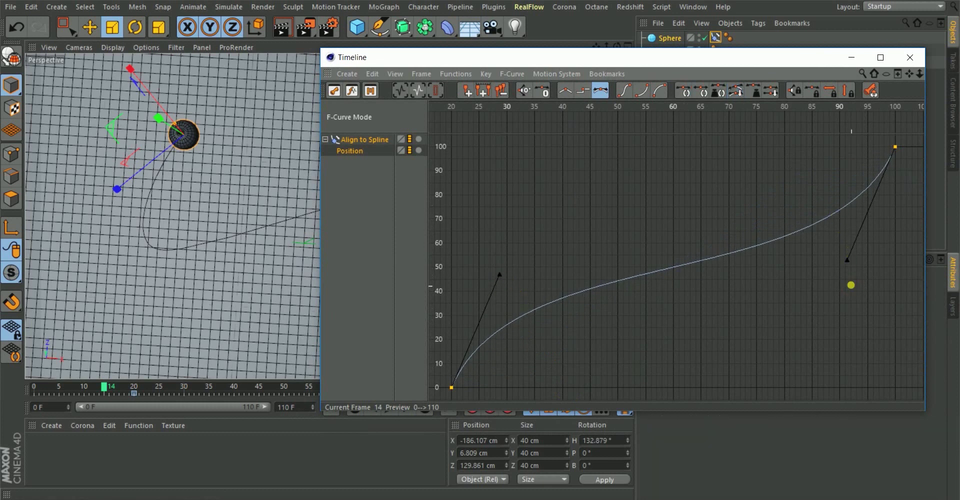
click(850, 280)
click(452, 387)
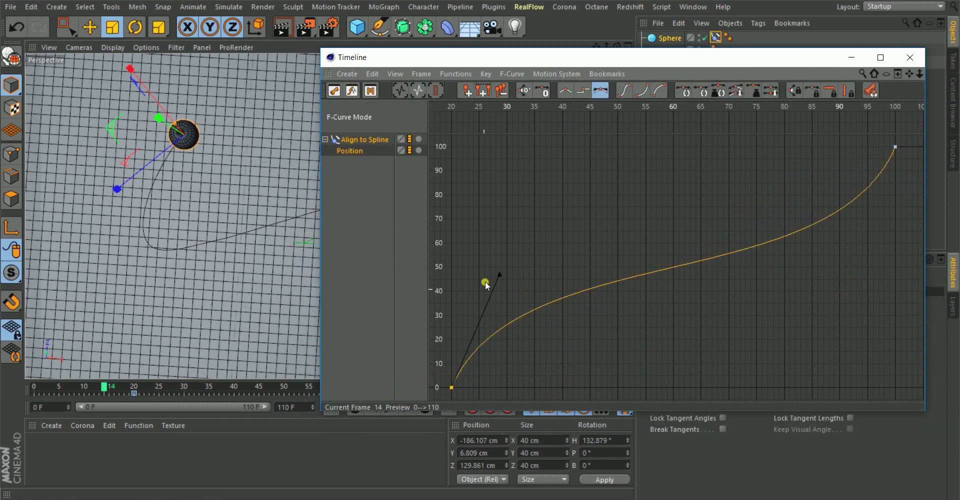
key(ctrl+z)
key(ctrl+z)
key(ctrl+z)
- Steepen the tangent of the frame 20 position key to about 2.64 F and 69.8%, and replay the animation
click(514, 380)
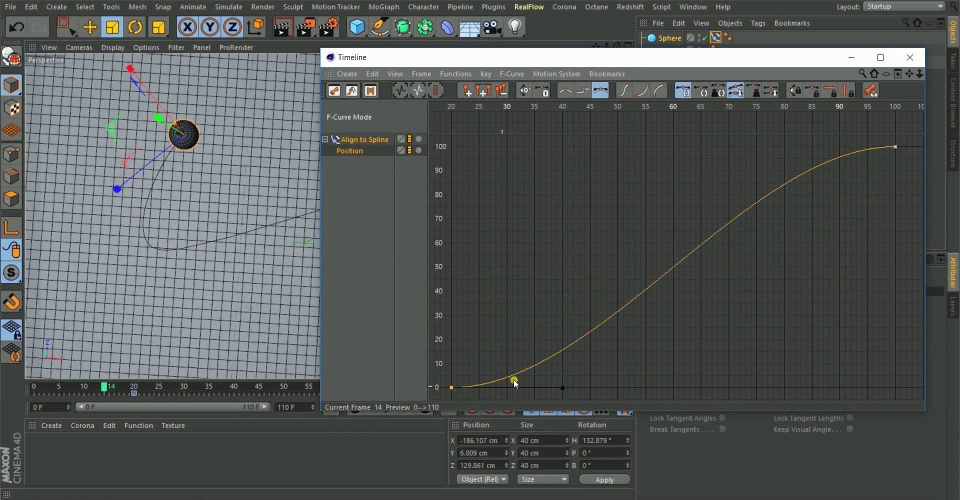
drag(561, 390, 466, 219)
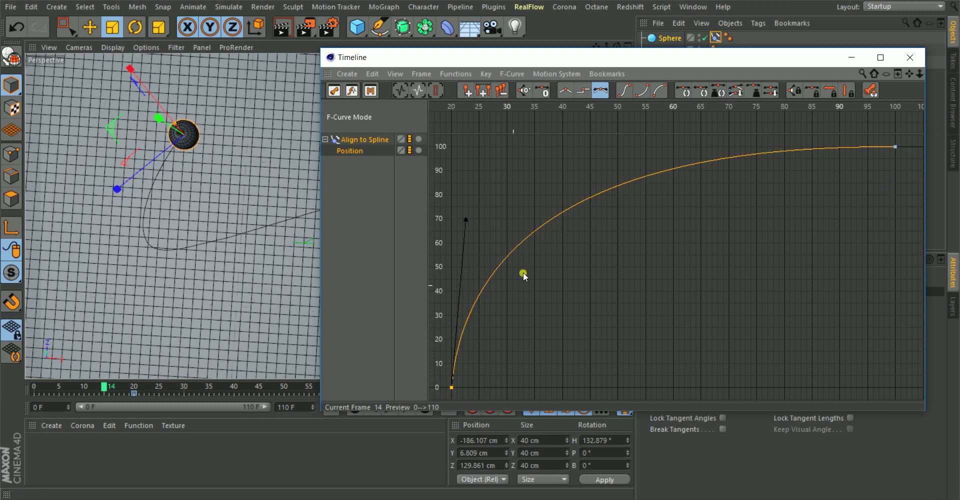
click(908, 58)
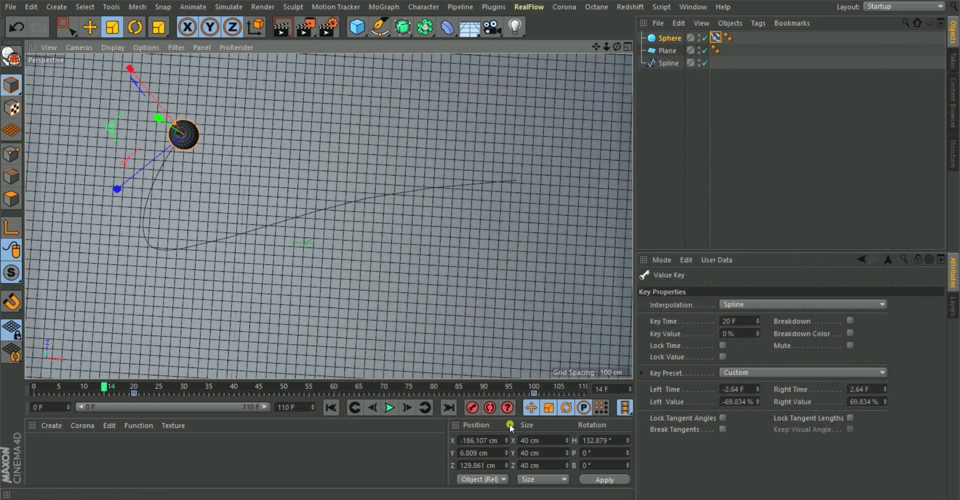
click(330, 408)
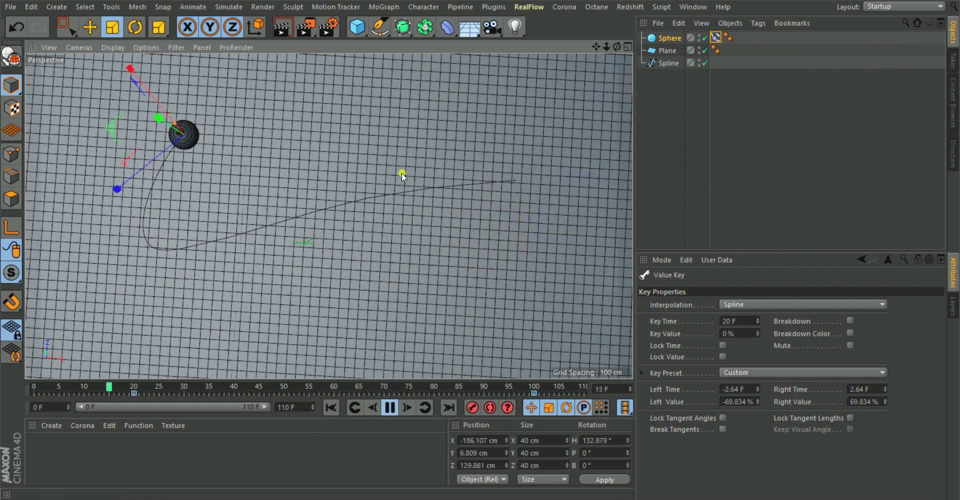
- Reopen the sphere's F-curve and soften the frame 20 key's tangent to about 5.22 F and 54.5%
right_click(478, 126)
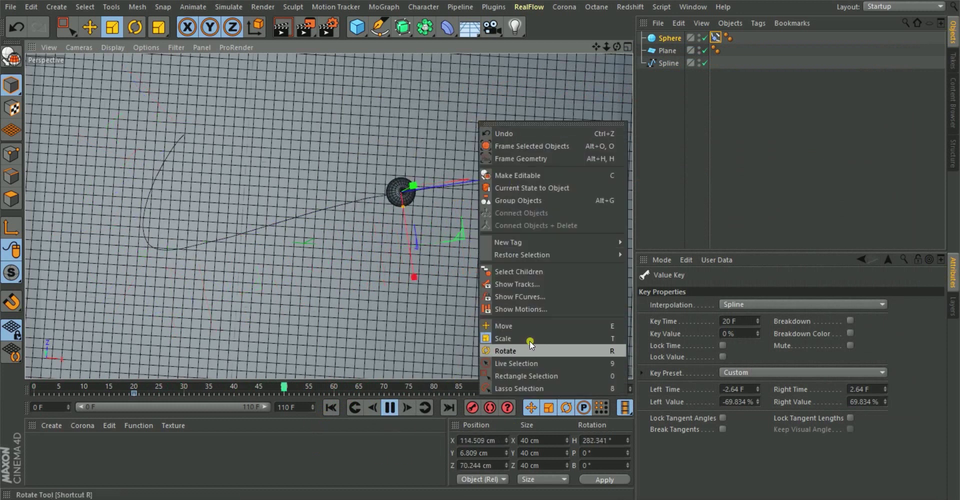
click(520, 297)
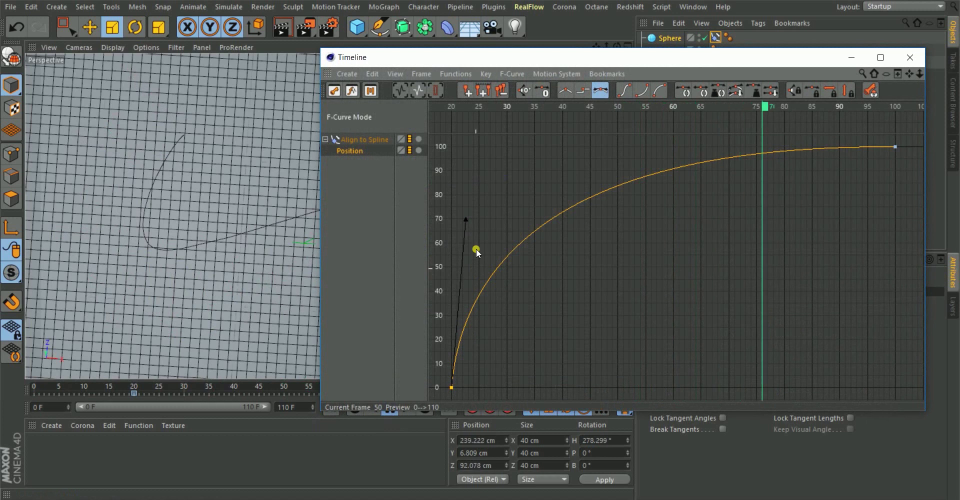
drag(469, 224, 482, 259)
click(591, 68)
drag(591, 67, 491, 92)
click(808, 98)
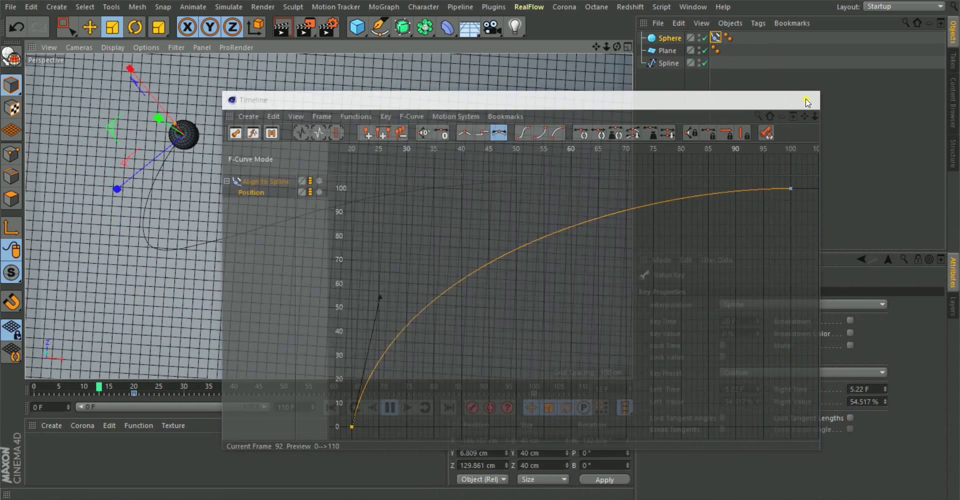
- Clear the object selection, stop the playback and return to the first frame
click(762, 115)
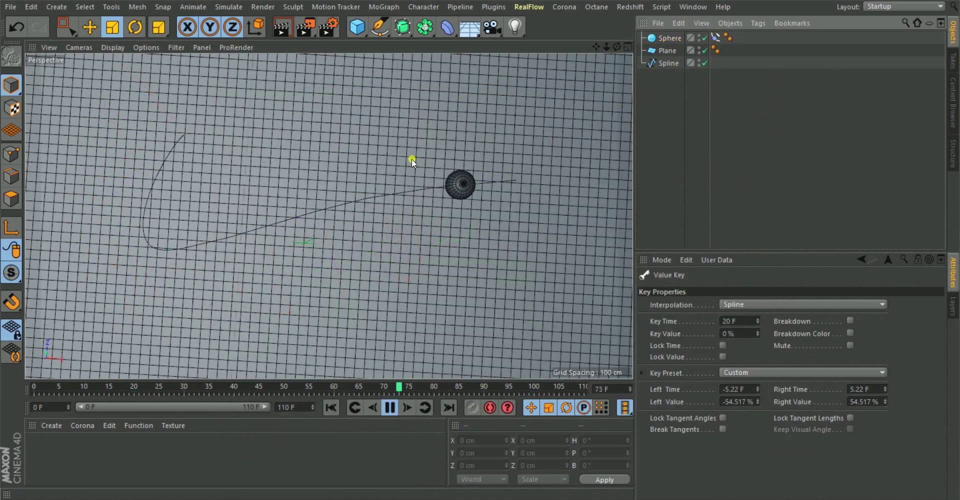
click(389, 407)
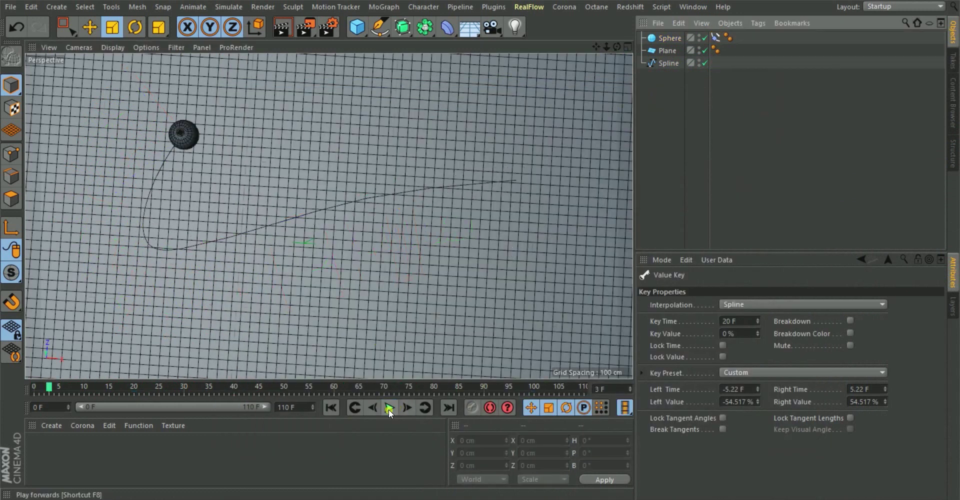
click(331, 409)
- Reorder the Plane below the Spline in the object hierarchy and activate the Move tool
alt+drag(328, 279, 232, 140)
alt+drag(345, 234, 401, 209)
drag(668, 54, 665, 95)
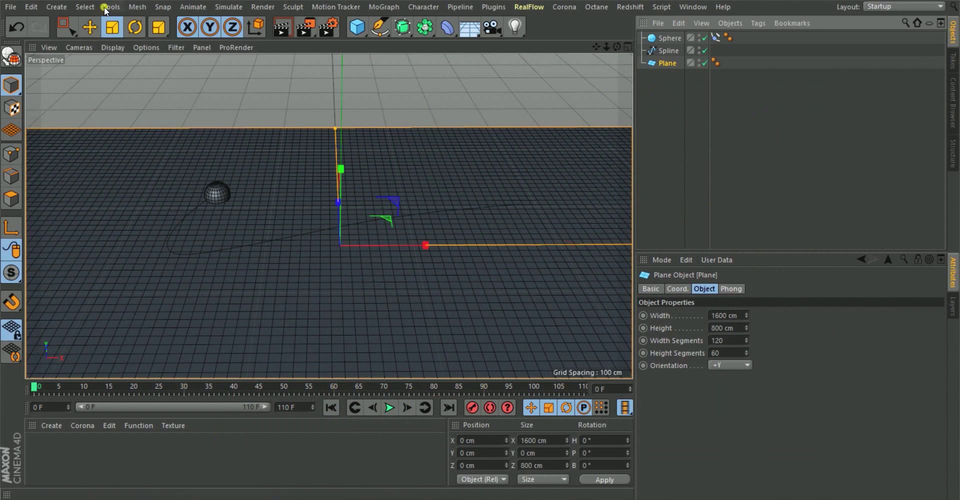
click(89, 27)
alt+drag(397, 191, 346, 212)
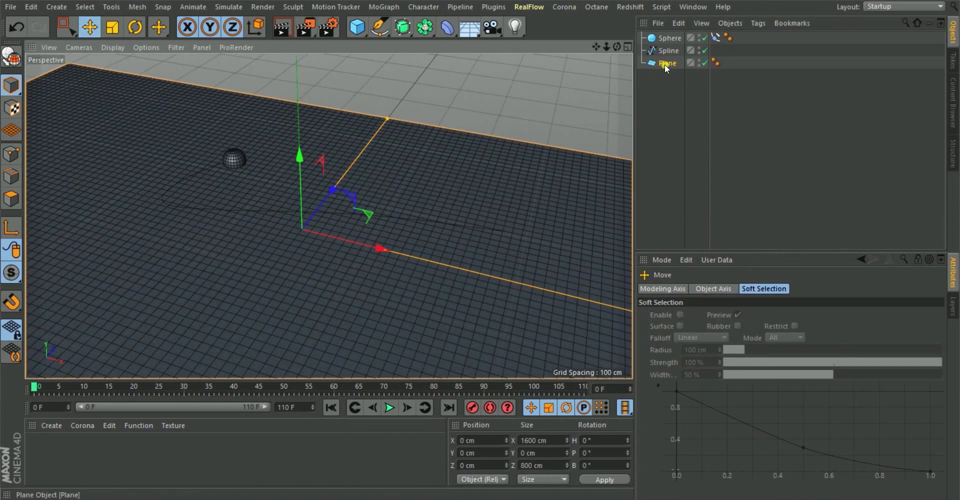
- Add a Collision deformer and make it a child of the Plane
click(448, 27)
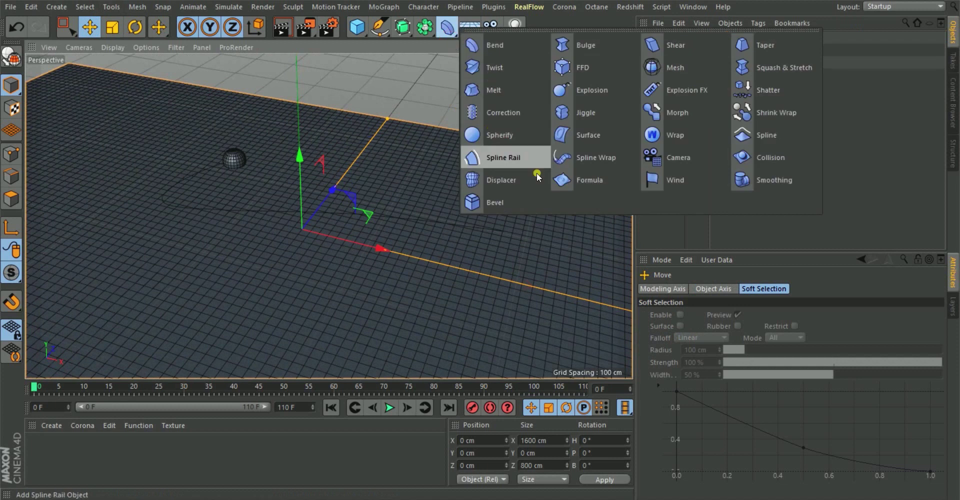
click(766, 158)
drag(667, 39, 665, 76)
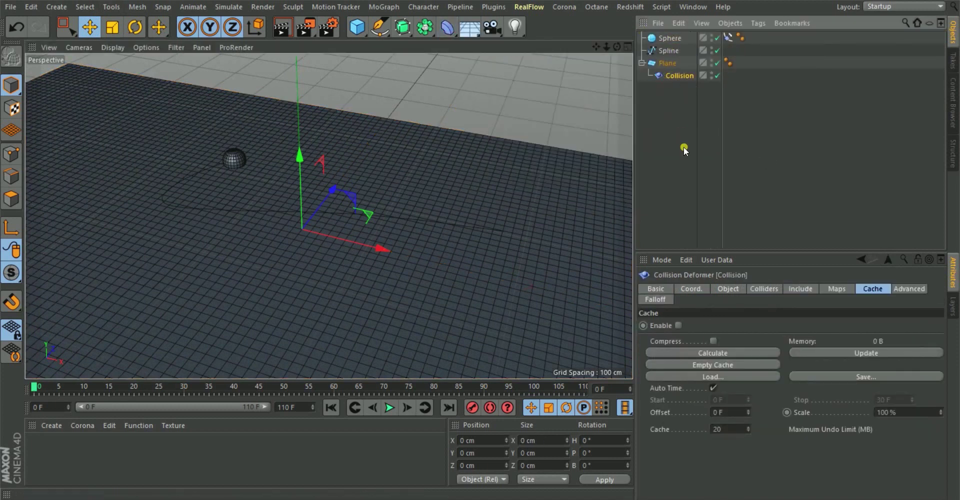
- Add the Sphere to the Collision deformer's collider objects and set the Solver to Outside
click(759, 289)
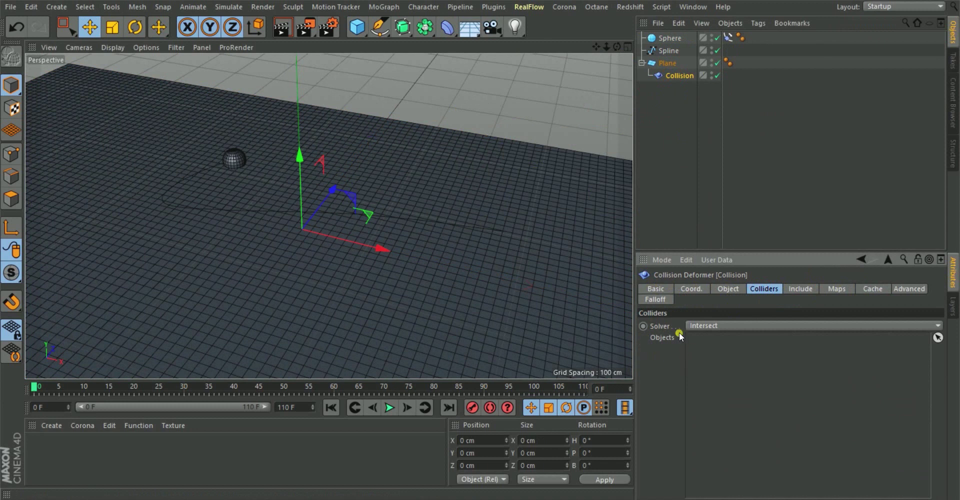
drag(661, 39, 720, 221)
drag(718, 367, 720, 368)
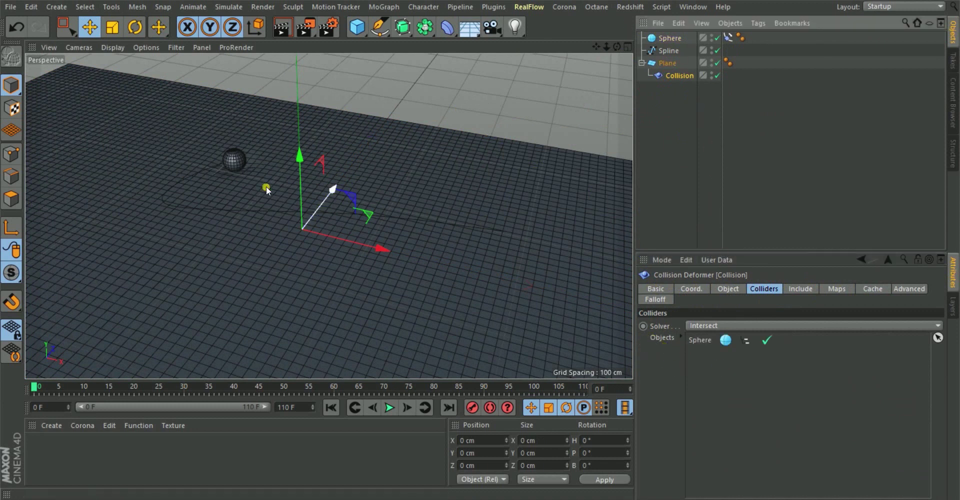
alt+drag(235, 181, 209, 142)
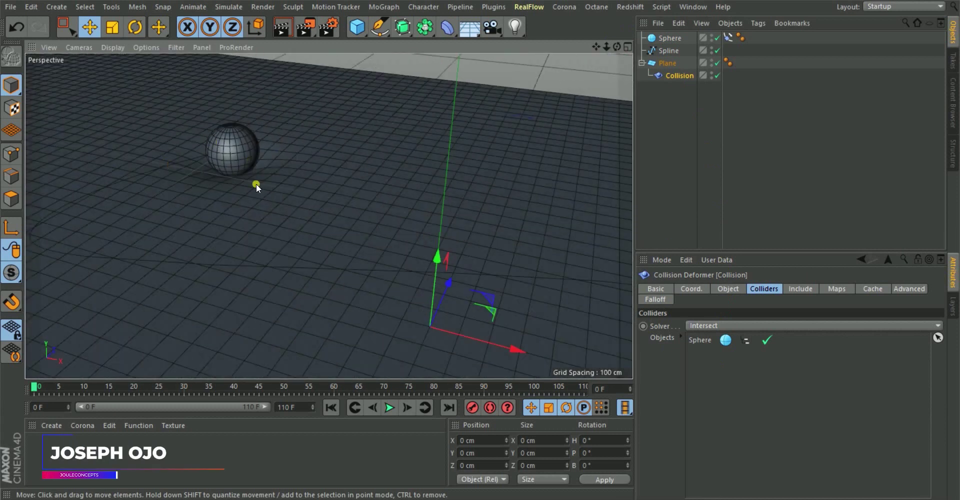
alt+drag(307, 161, 320, 166)
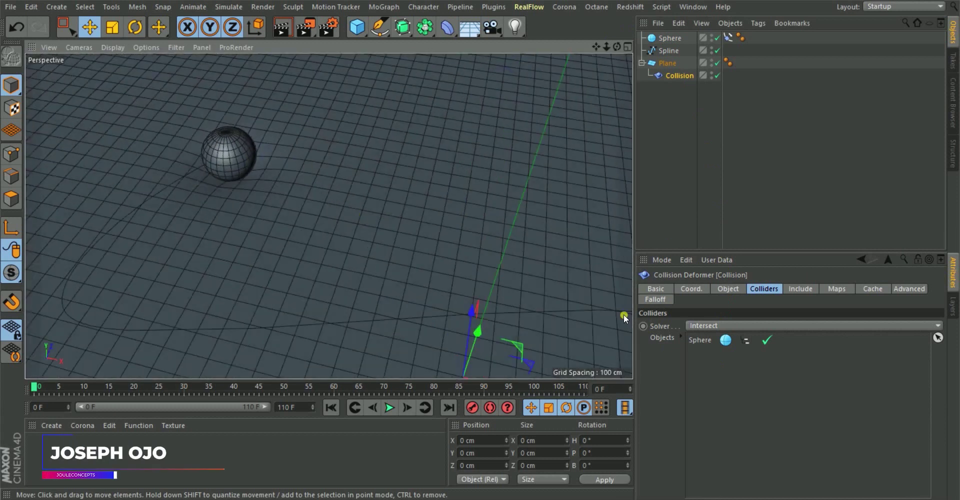
click(705, 326)
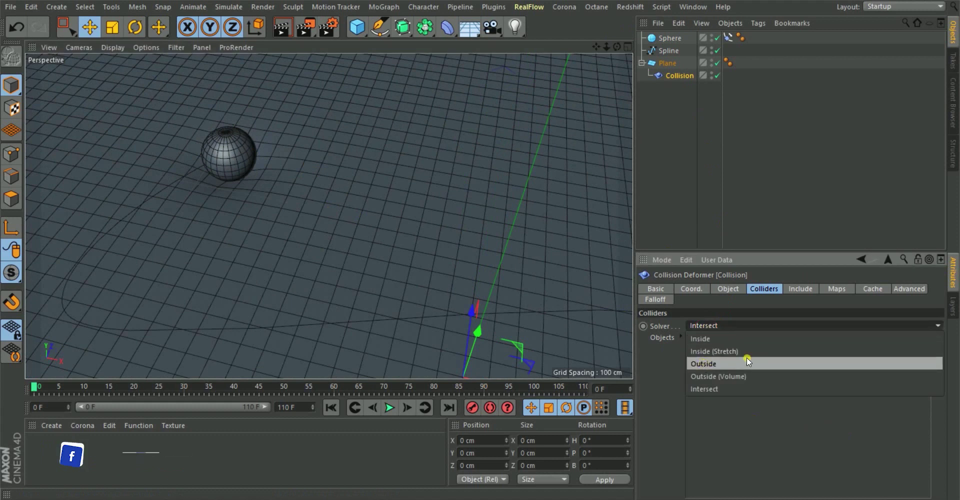
click(706, 364)
- Examine the contact area between the sphere and the plane up close, from above and from underneath
alt+drag(226, 221, 218, 185)
scroll(228, 94, up, 6)
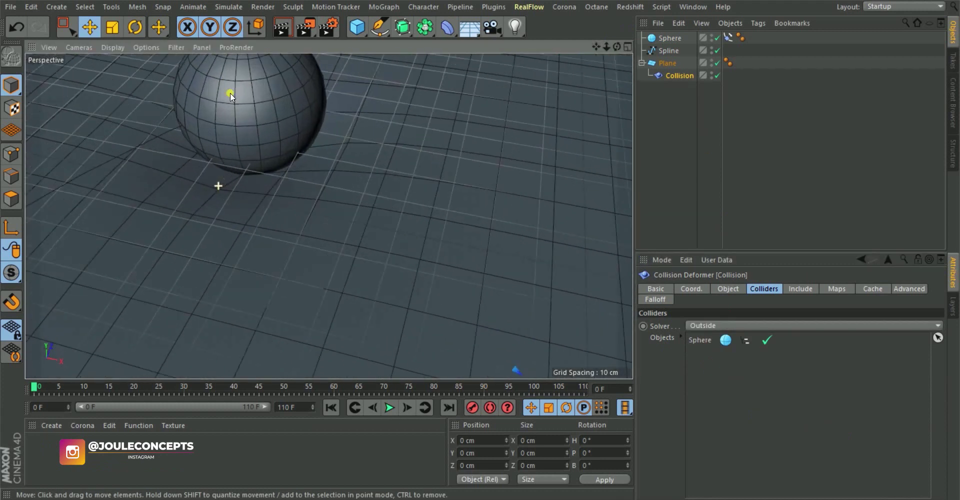
alt+drag(238, 101, 220, 65)
scroll(248, 157, up, 5)
alt+drag(248, 157, 256, 118)
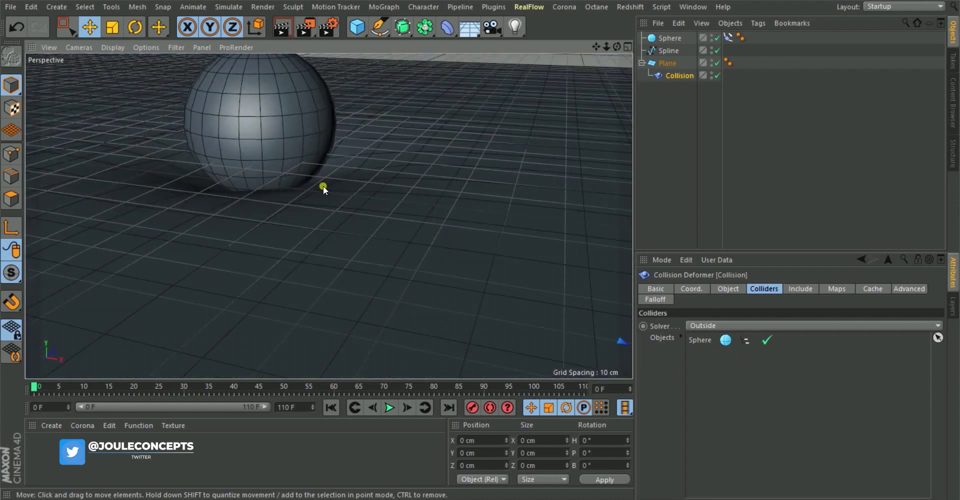
alt+drag(328, 214, 310, 130)
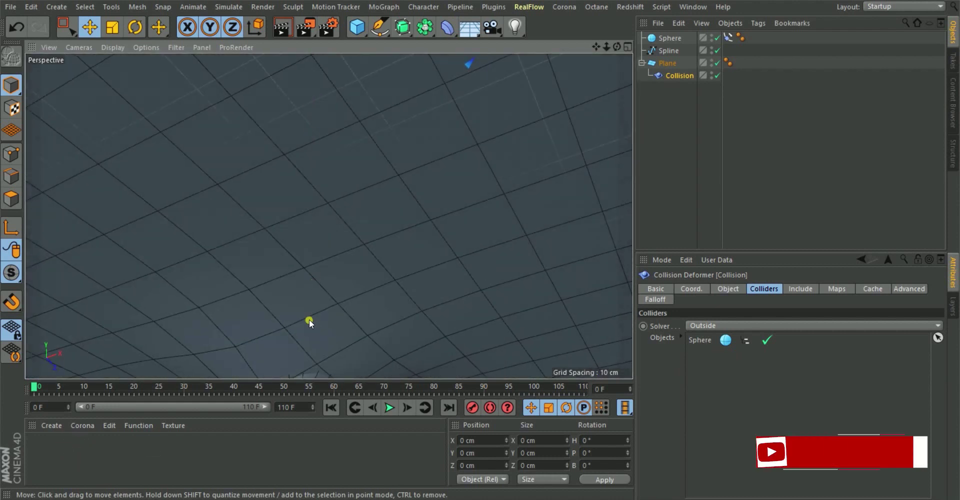
alt+drag(311, 322, 304, 184)
alt+drag(402, 212, 425, 250)
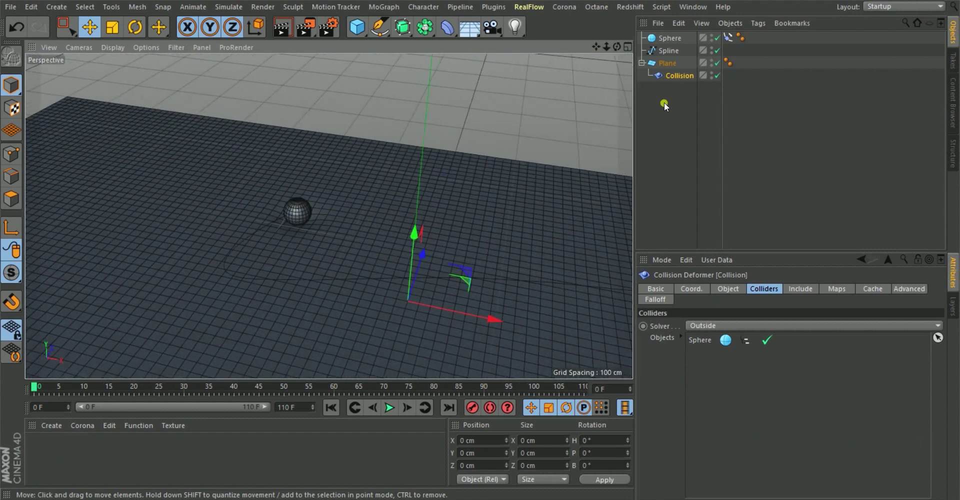
- Raise the Plane to about 17.3 cm on the Y axis so it intersects the sphere, and play the animation
click(667, 63)
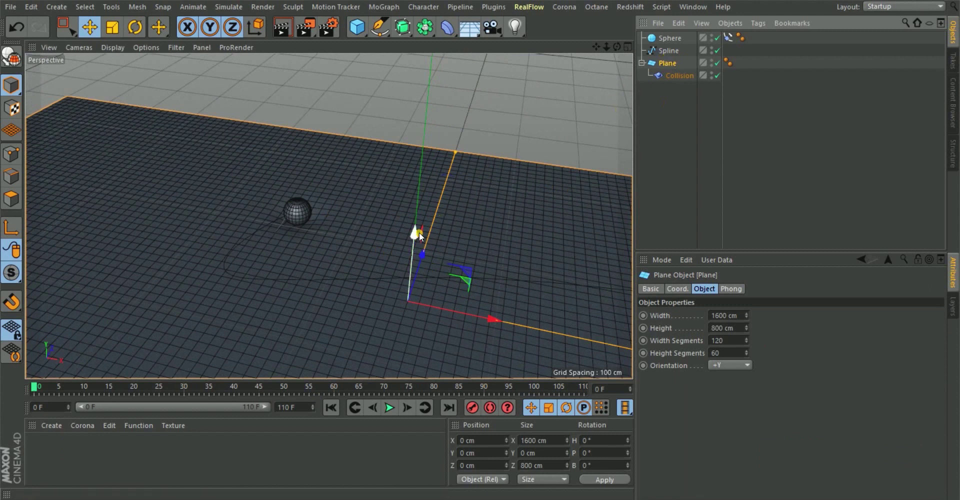
drag(412, 232, 412, 227)
mouse_move(313, 223)
alt+mouse_down()
mouse_move(302, 83)
mouse_move(331, 319)
mouse_move(319, 257)
mouse_move(409, 250)
mouse_move(360, 221)
mouse_move(398, 209)
alt+mouse_up()
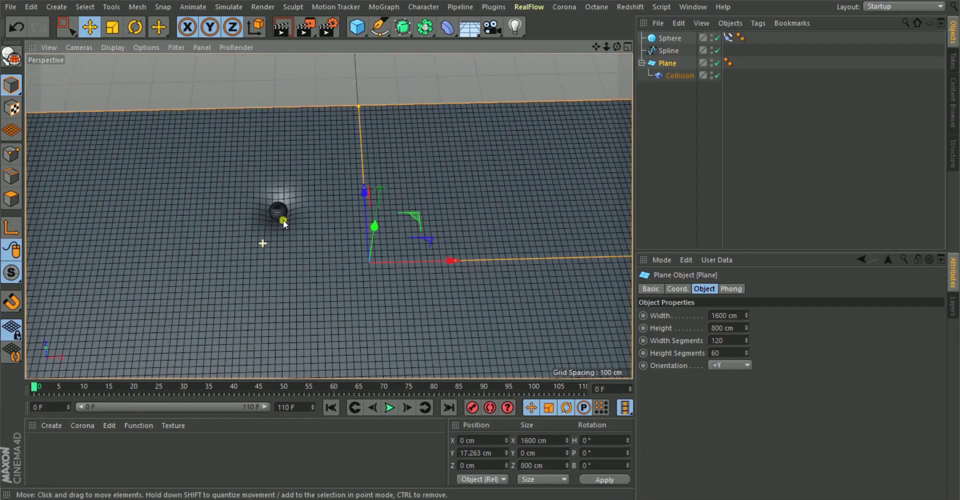
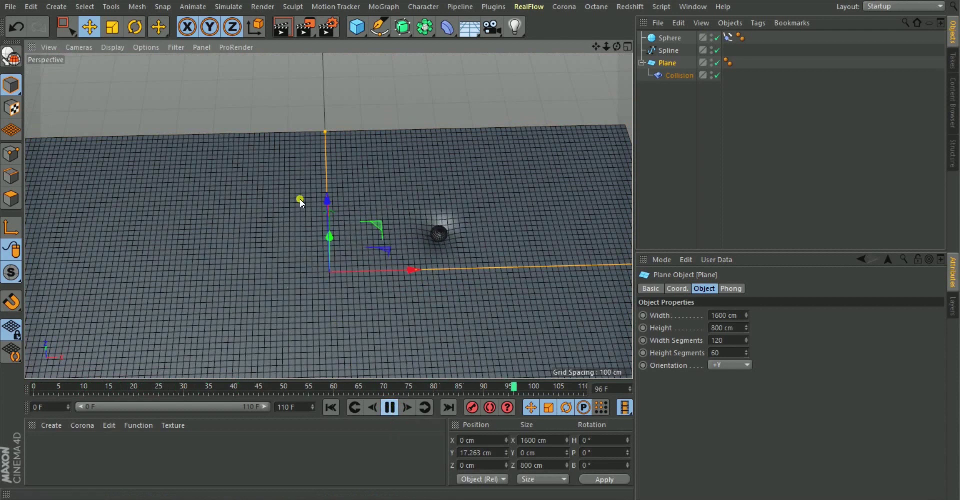
- Set the Collision deformer's Restore Shape to 1%
click(687, 75)
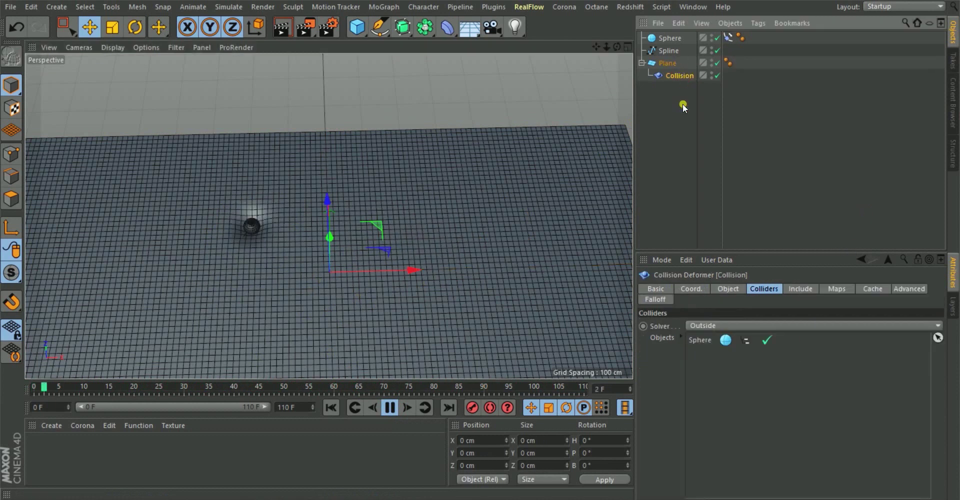
click(728, 288)
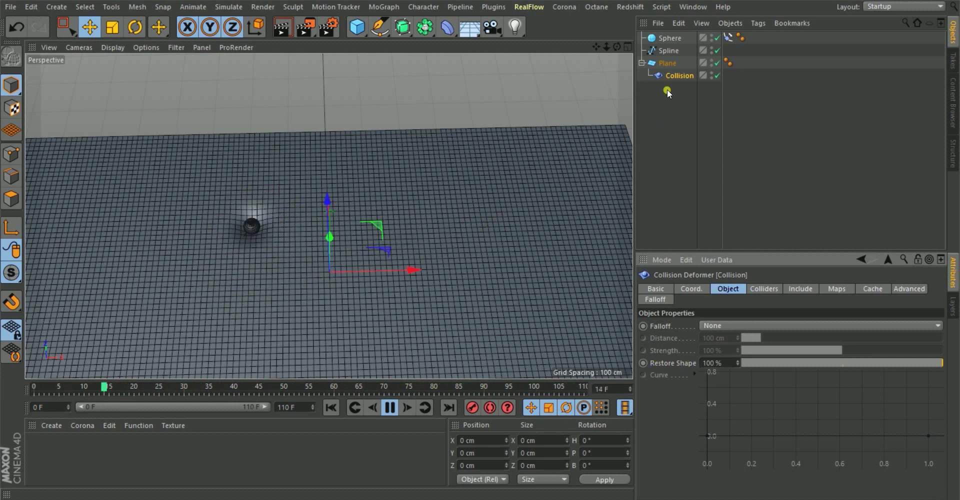
click(901, 363)
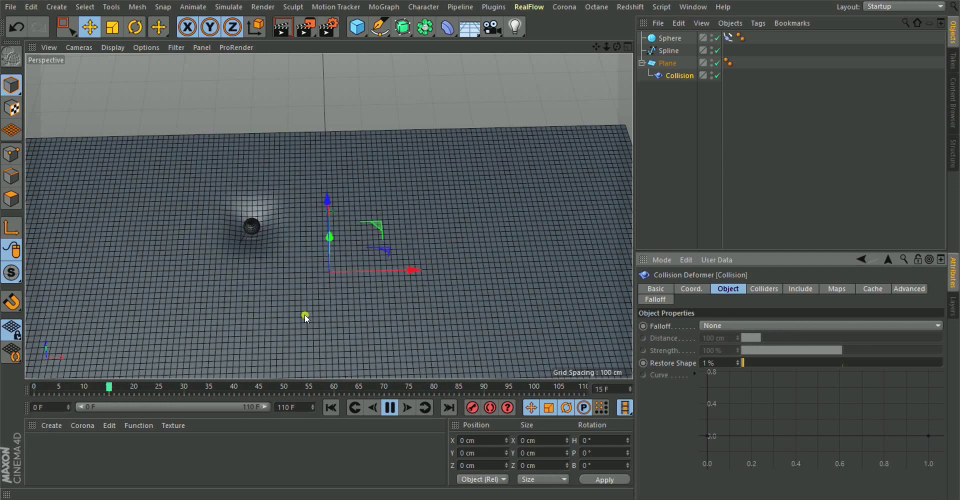
- Stop the animation, return near its start and inspect the Spline and the sphere's Align to Spline position keys
click(389, 407)
alt+drag(293, 241, 660, 118)
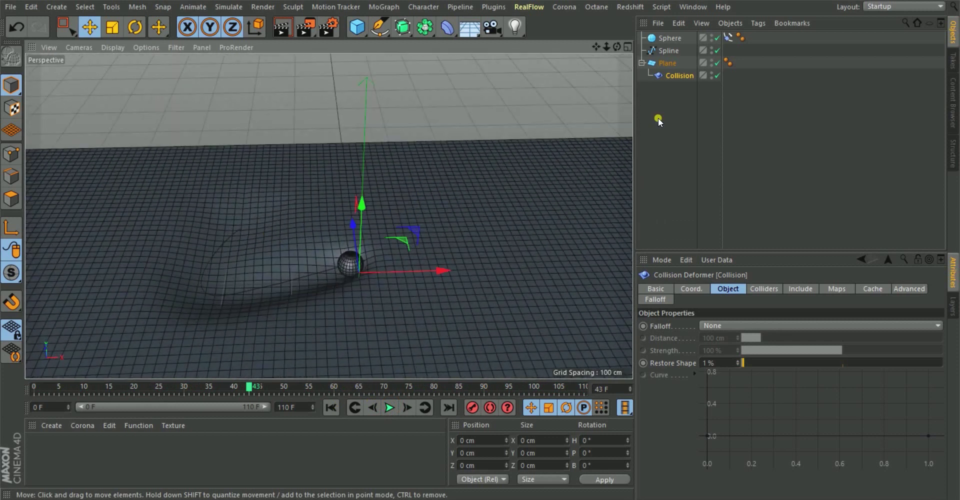
click(666, 51)
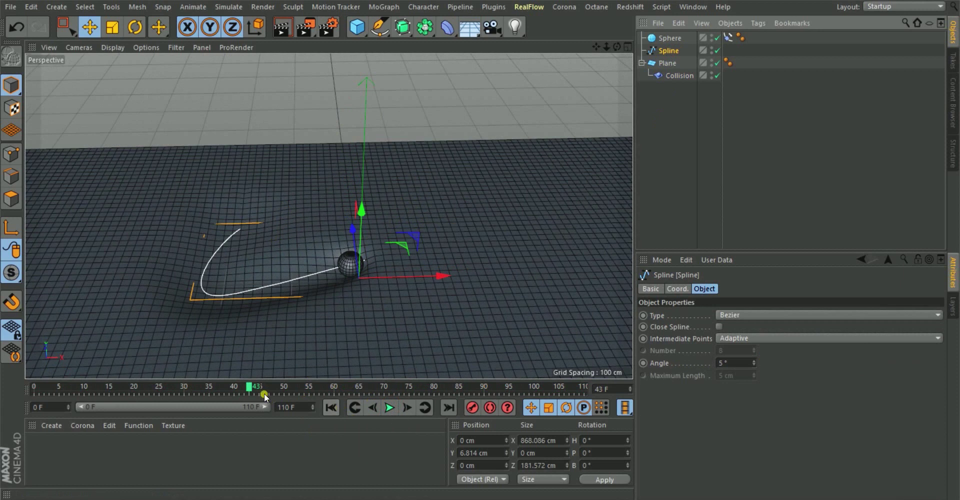
drag(251, 392, 39, 391)
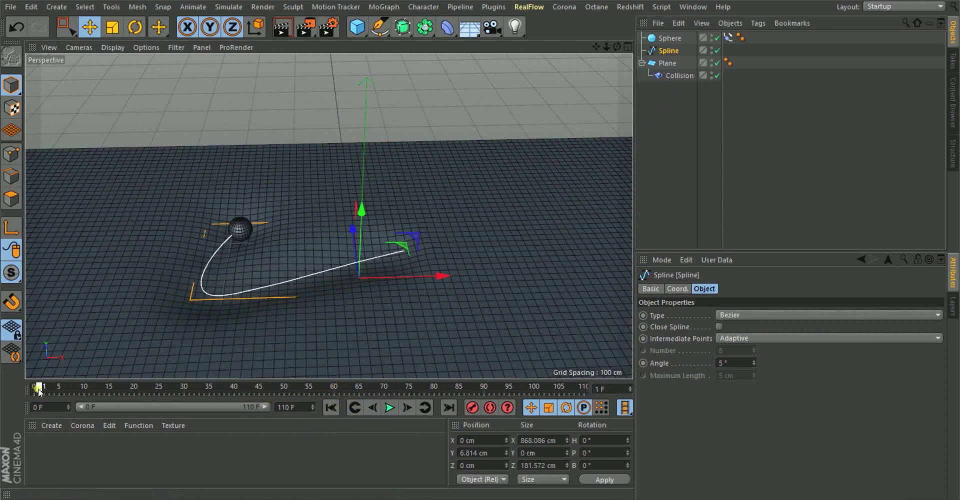
click(729, 38)
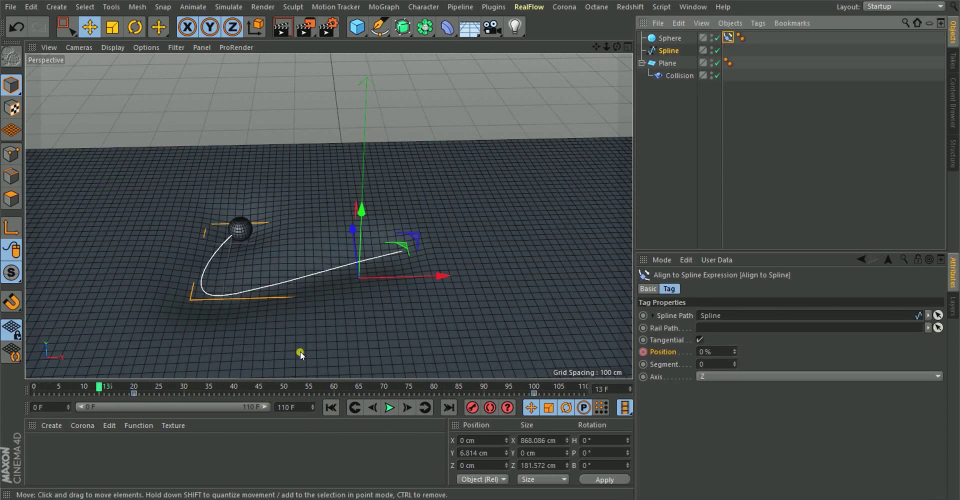
- Keyframe the Spline's Y position at 6.814 cm on frame 35
drag(104, 387, 209, 394)
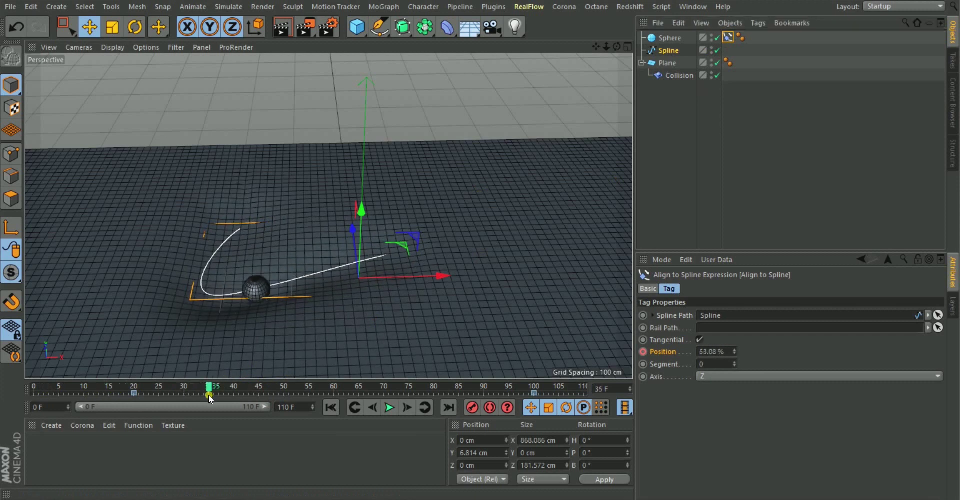
click(674, 50)
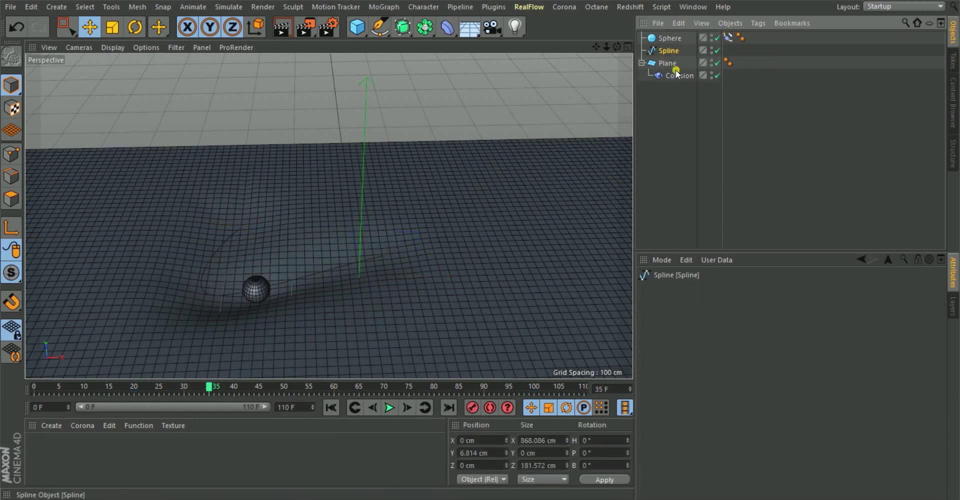
click(677, 289)
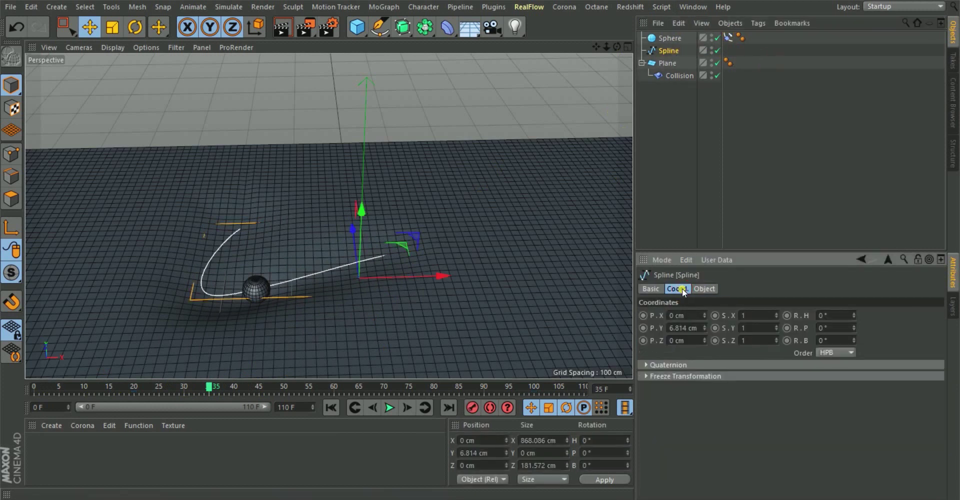
alt+drag(326, 274, 348, 208)
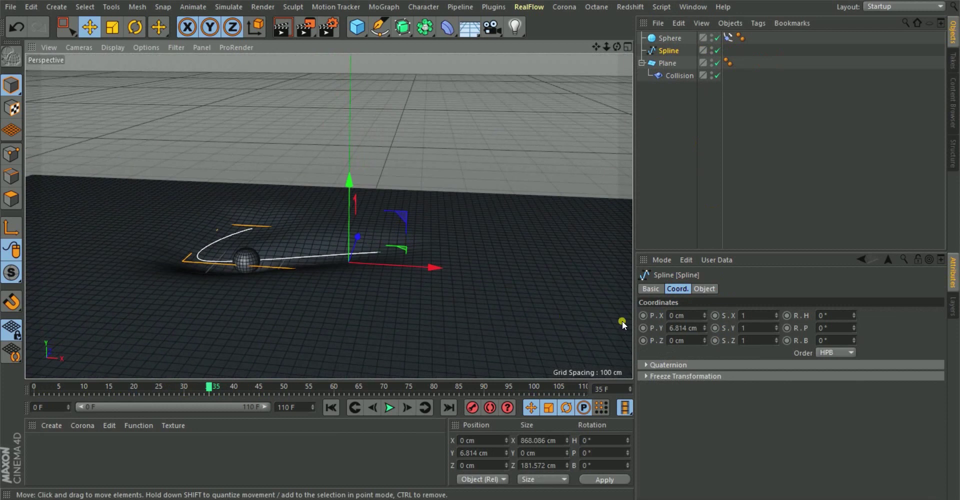
ctrl+click(643, 327)
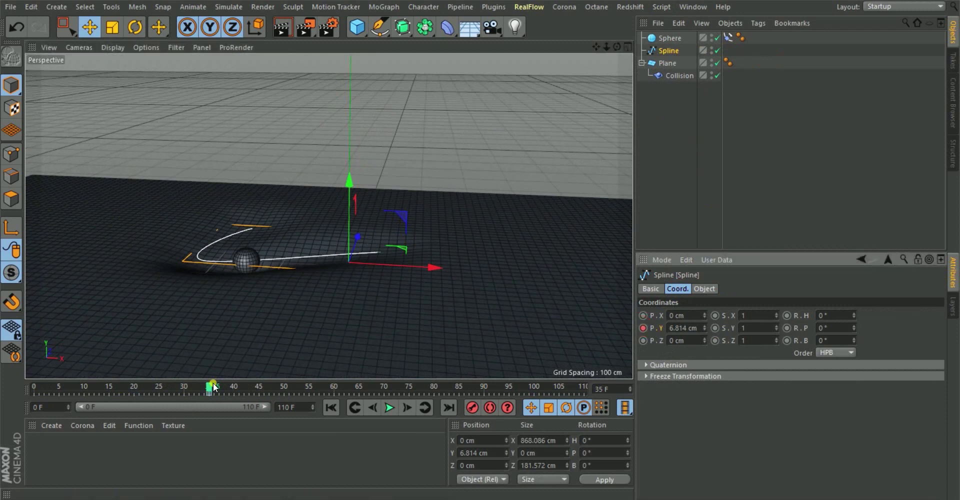
- On frame 20, raise the Spline to about 38.6 cm on the Y axis and keyframe its Y position
drag(209, 388, 134, 394)
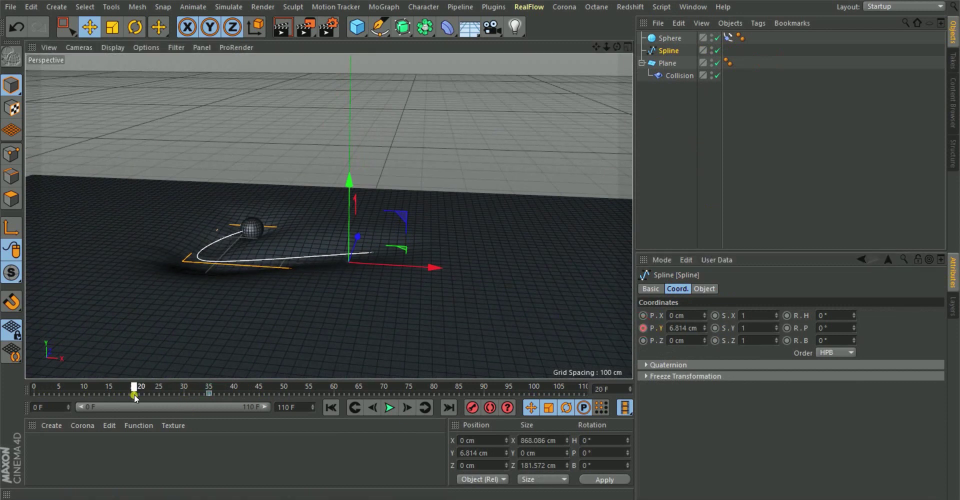
mouse_move(350, 185)
mouse_down()
mouse_move(350, 164)
mouse_move(345, 205)
mouse_move(360, 191)
mouse_move(358, 199)
mouse_up()
ctrl+click(644, 328)
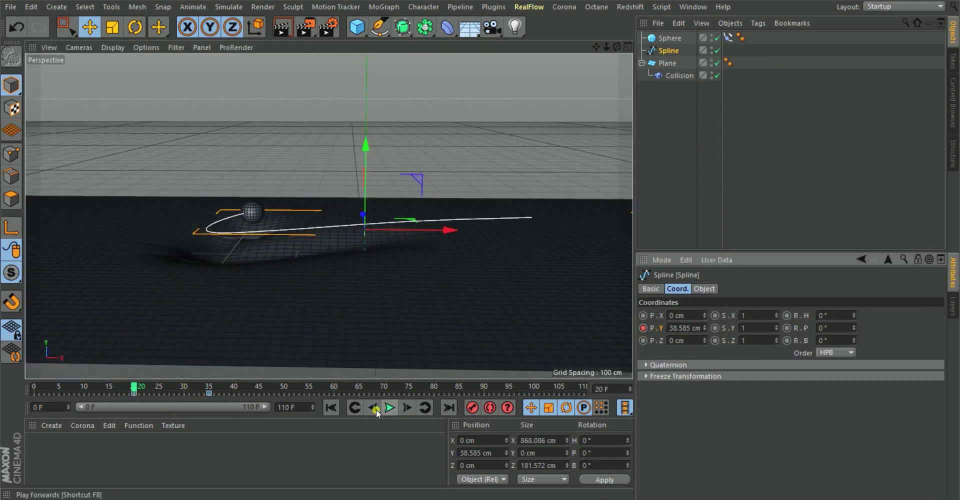
- Play the animation from the start and watch the sphere drop into the plane from a wider view
click(330, 407)
alt+drag(325, 285, 333, 340)
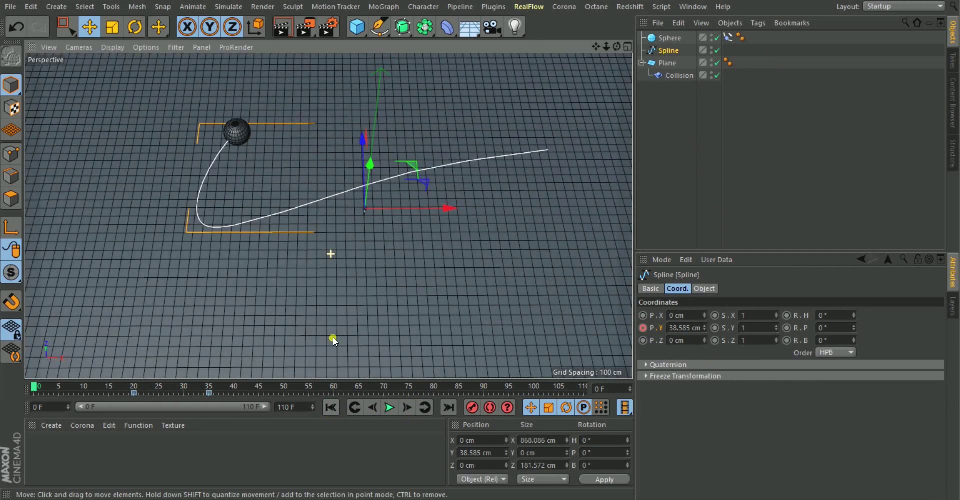
alt+drag(253, 166, 186, 281)
click(388, 408)
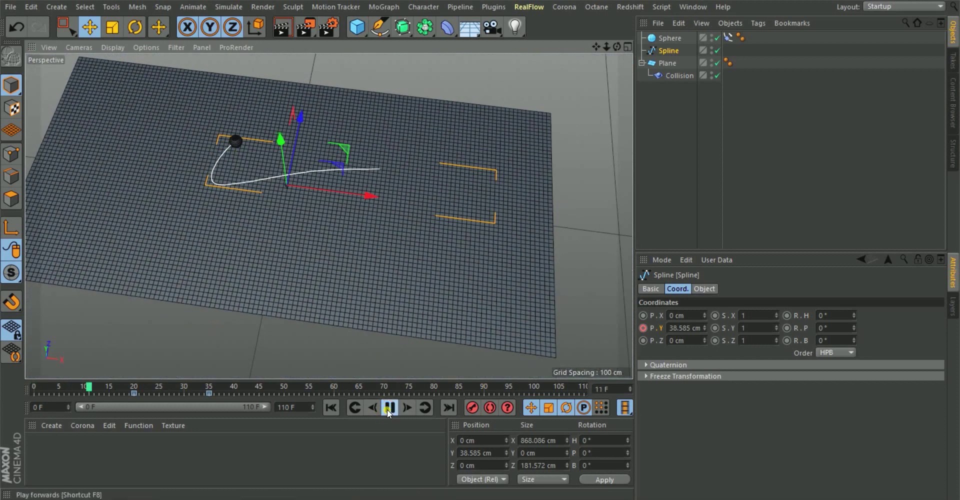
click(388, 408)
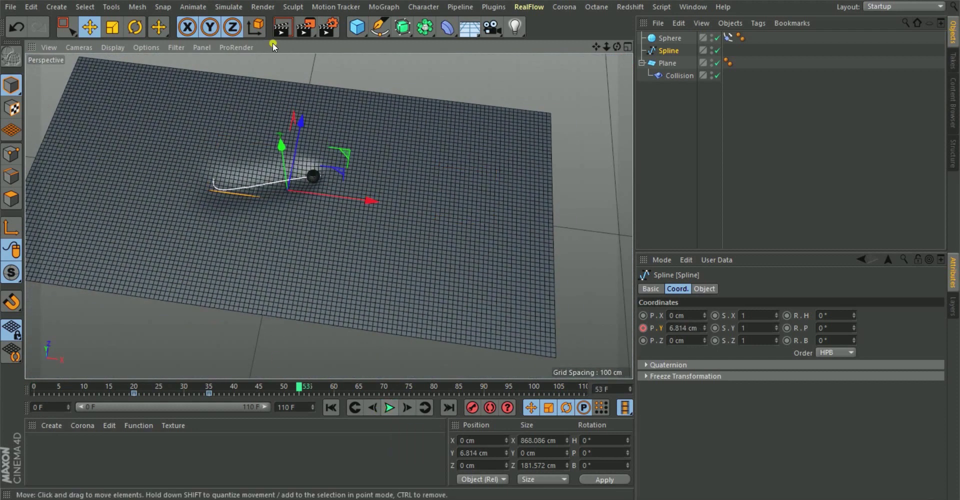
- Retime the Spline's raised Y key to frame 16 and its low Y key to frame 23, and replay the animation
alt+drag(264, 118, 356, 370)
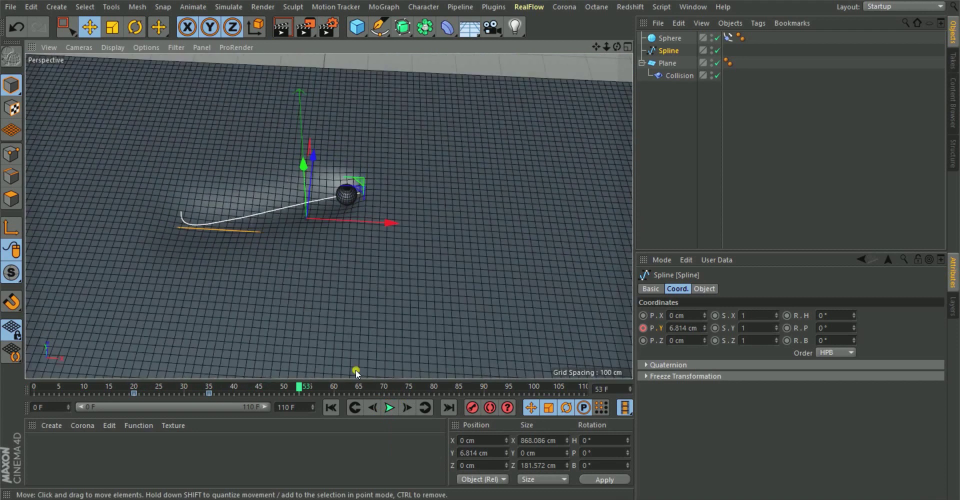
drag(208, 392, 189, 393)
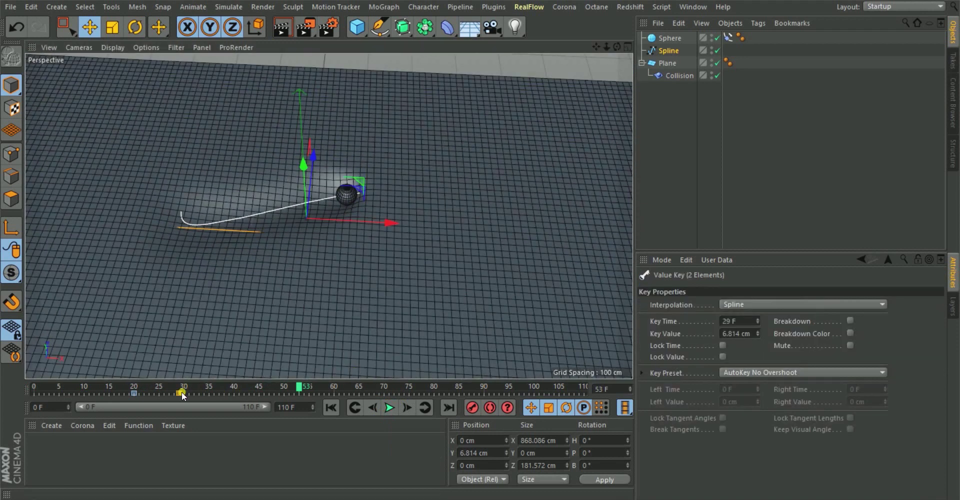
click(354, 408)
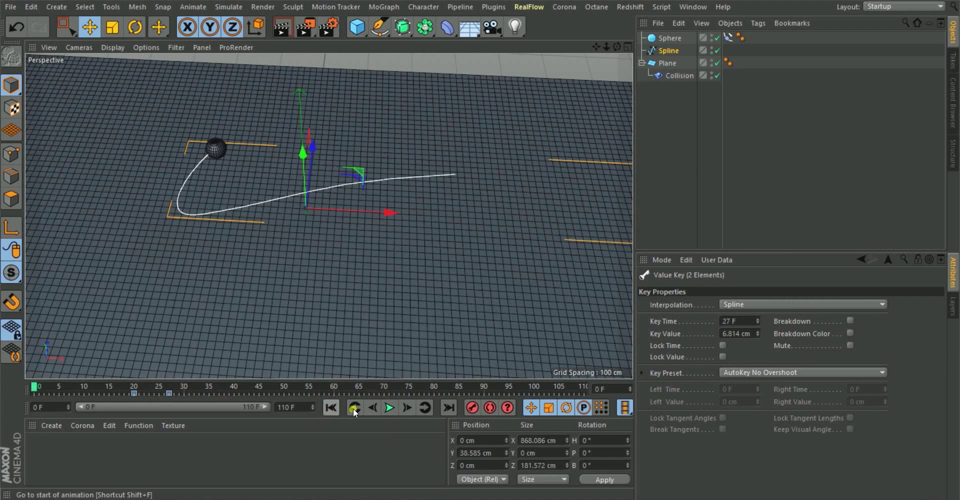
click(391, 407)
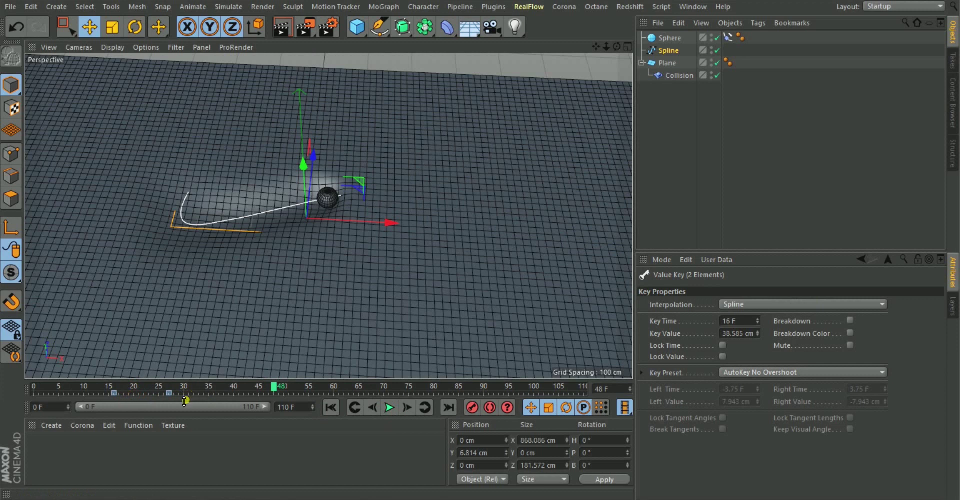
click(326, 409)
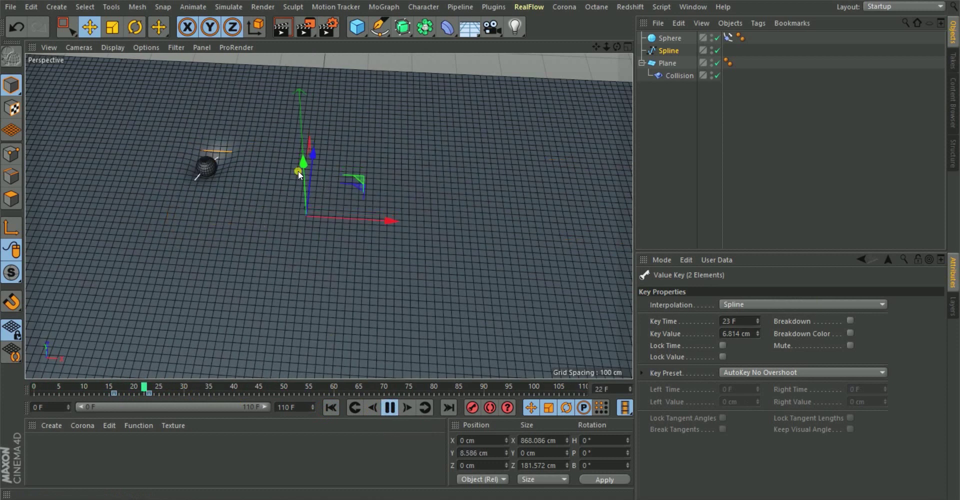
alt+drag(355, 80, 435, 187)
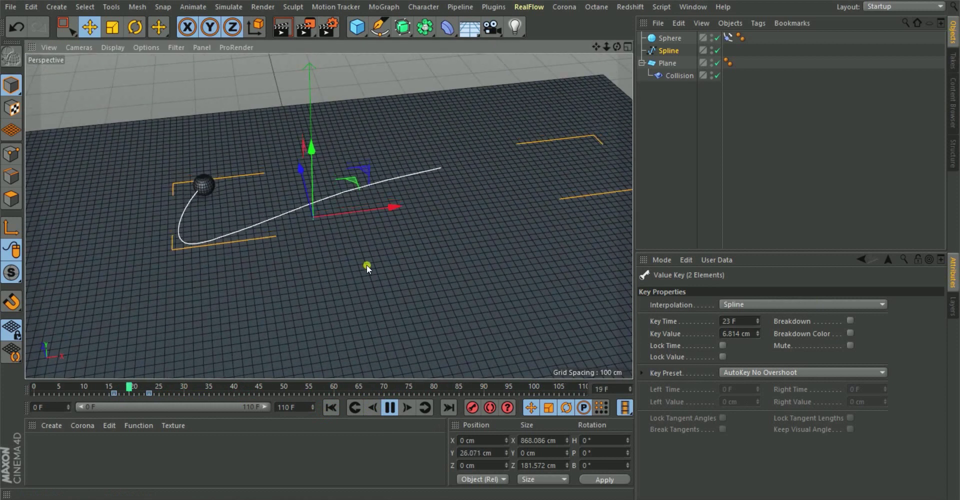
click(391, 409)
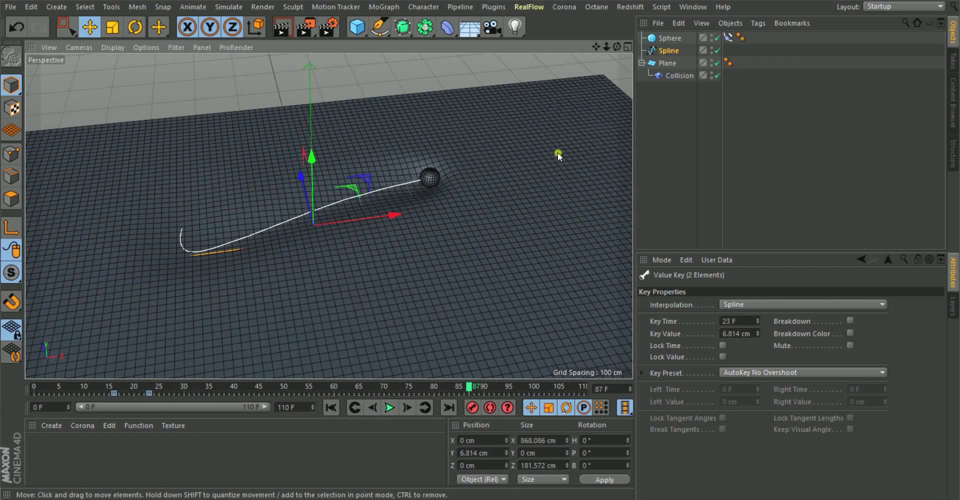
- Keyframe the Spline's Y position at 6.814 cm on frame 82 and copy the raised 38.585 cm key from frame 16 to frame 87
click(666, 51)
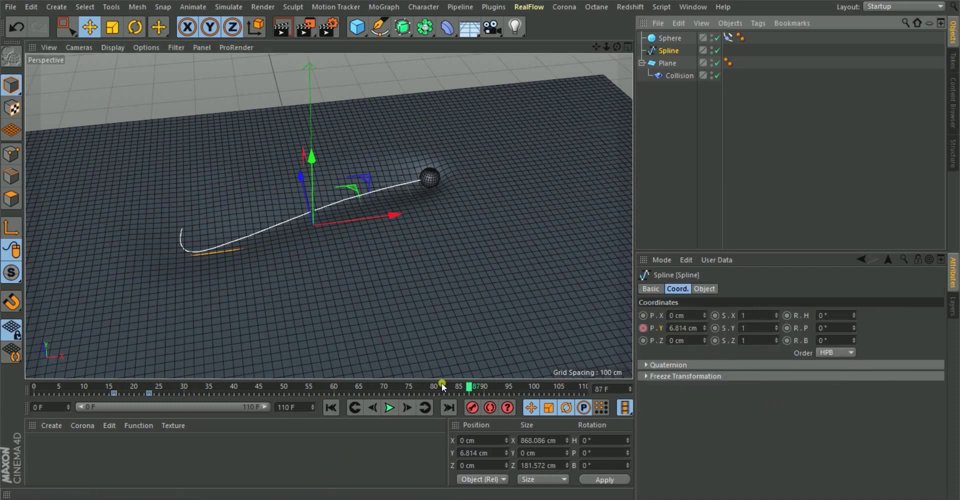
click(643, 327)
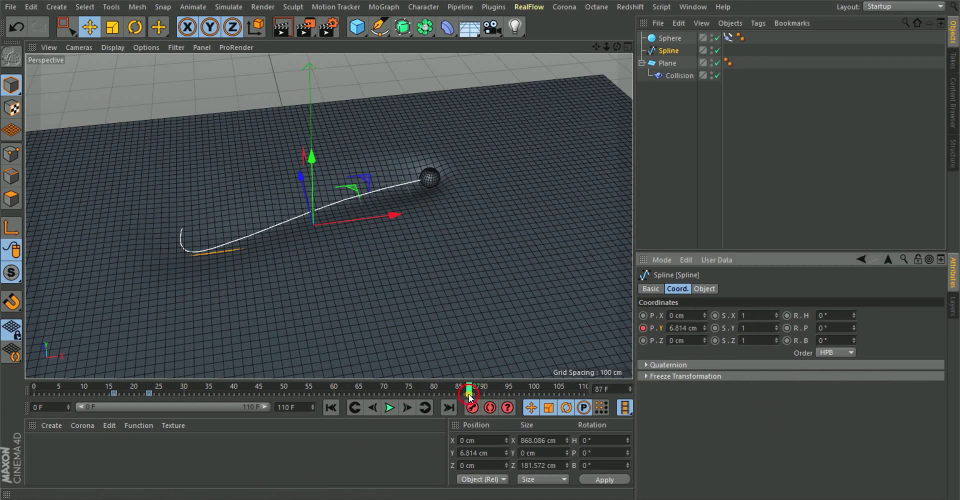
drag(469, 395, 447, 395)
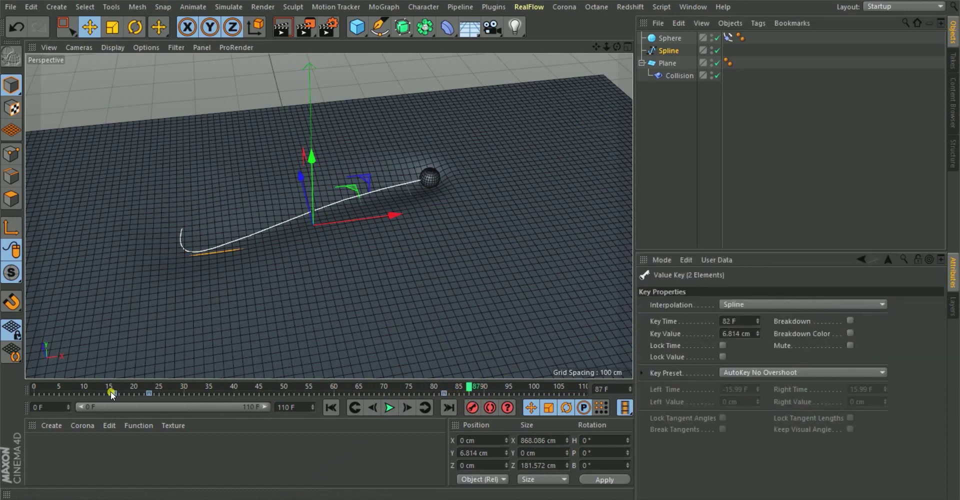
drag(113, 396, 463, 406)
click(473, 407)
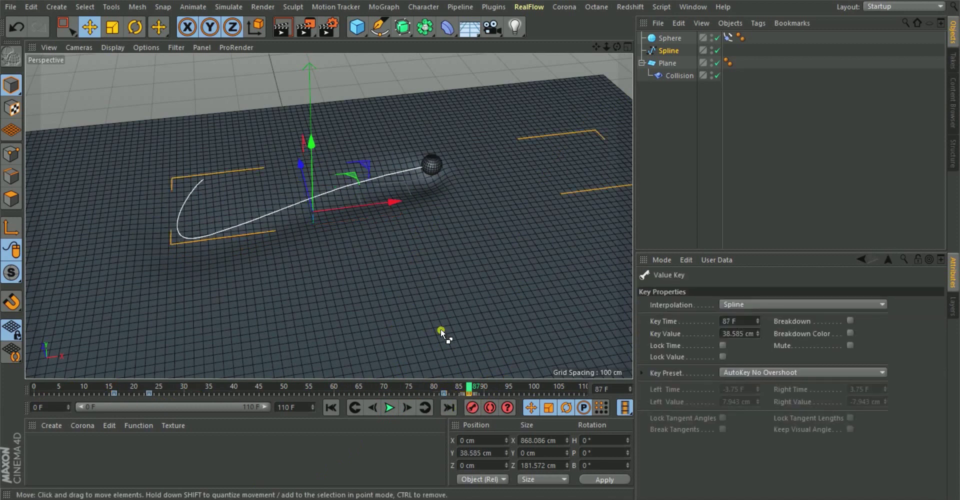
- Retime the Spline's exit Y keys, the low one to frame 69 and the raised one to frame 91, while playing the animation
drag(442, 395, 438, 394)
click(348, 408)
click(389, 408)
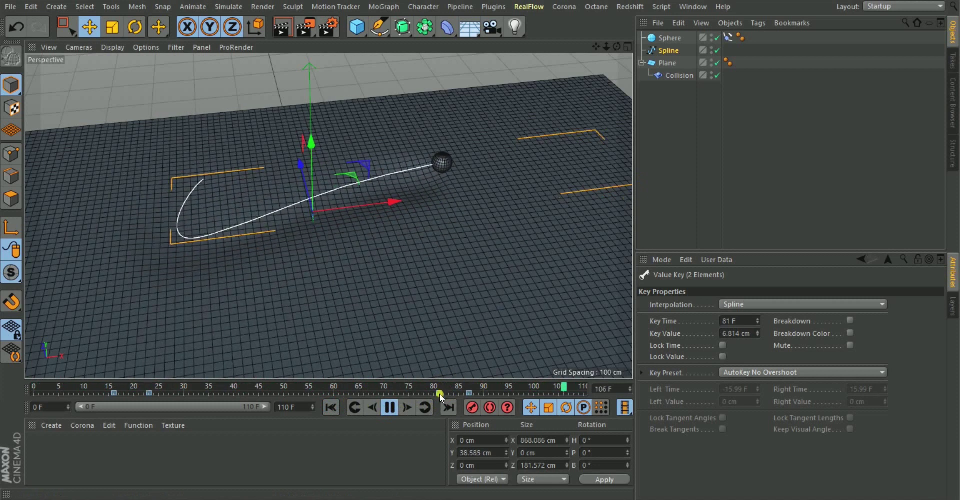
drag(414, 394, 403, 395)
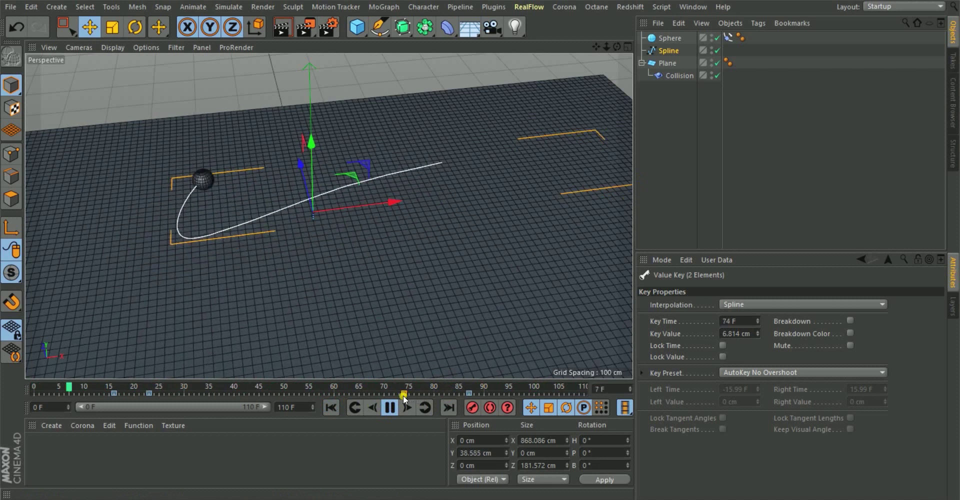
click(469, 394)
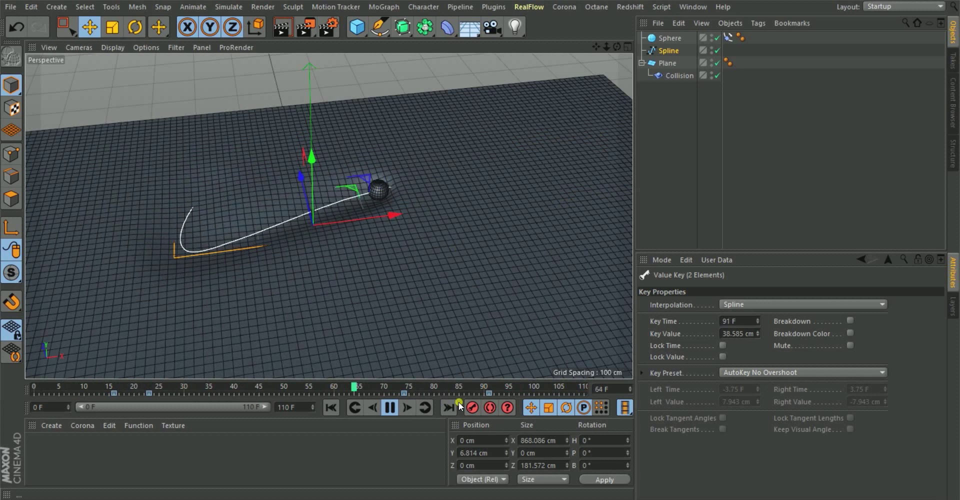
drag(405, 400, 386, 395)
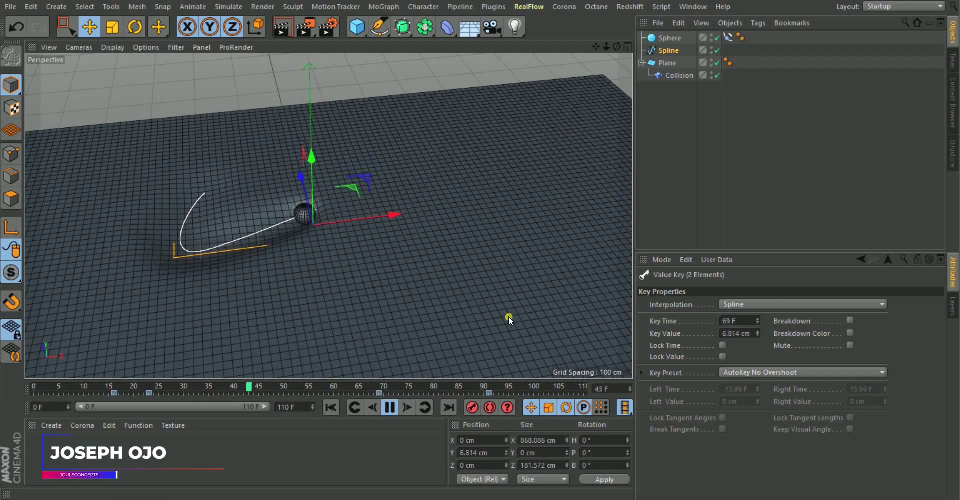
alt+drag(508, 316, 341, 241)
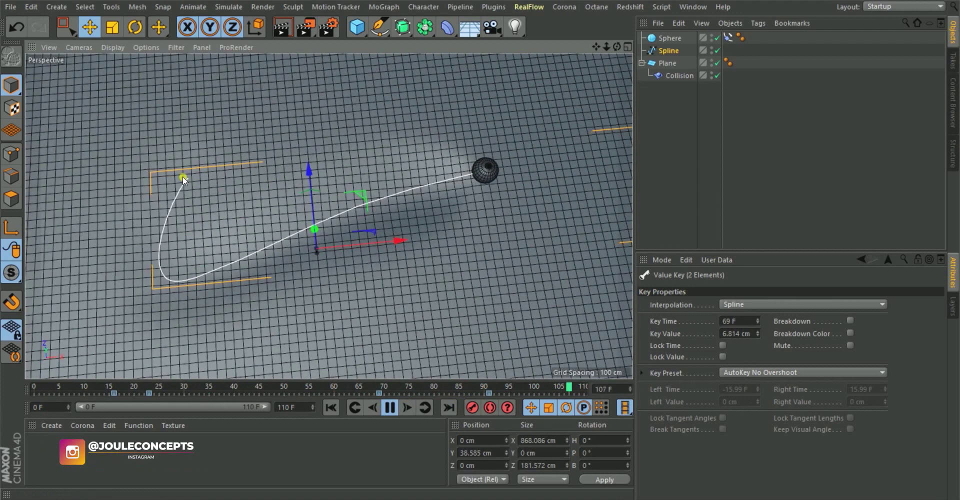
click(389, 408)
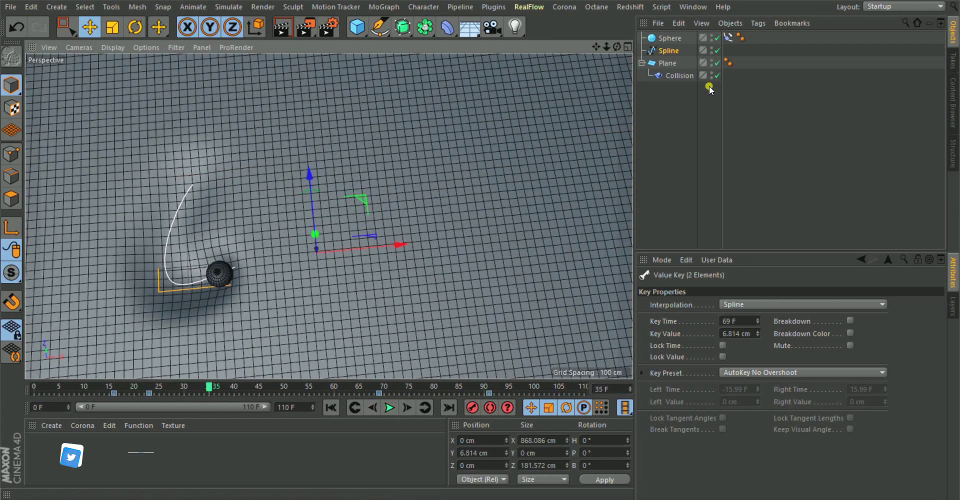
- Set the Collision deformer's Falloff to Surface and replay the animation from the start
click(681, 75)
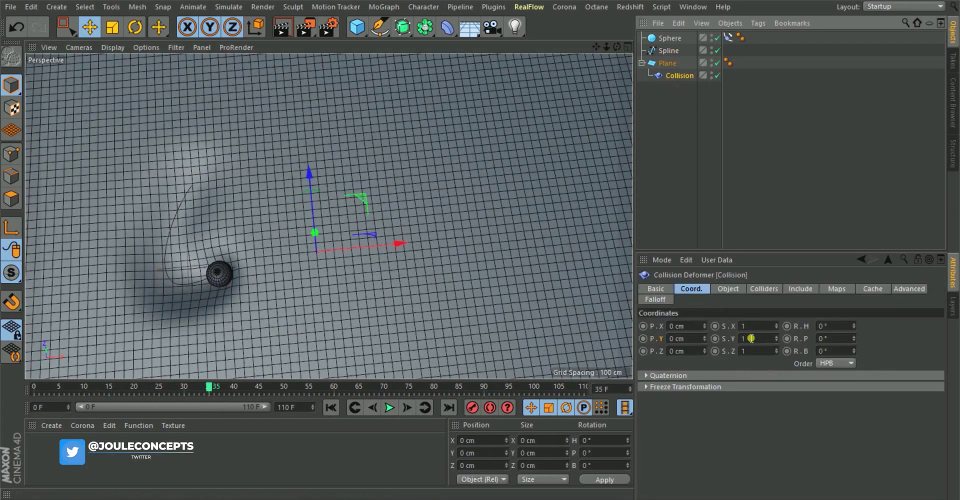
click(728, 289)
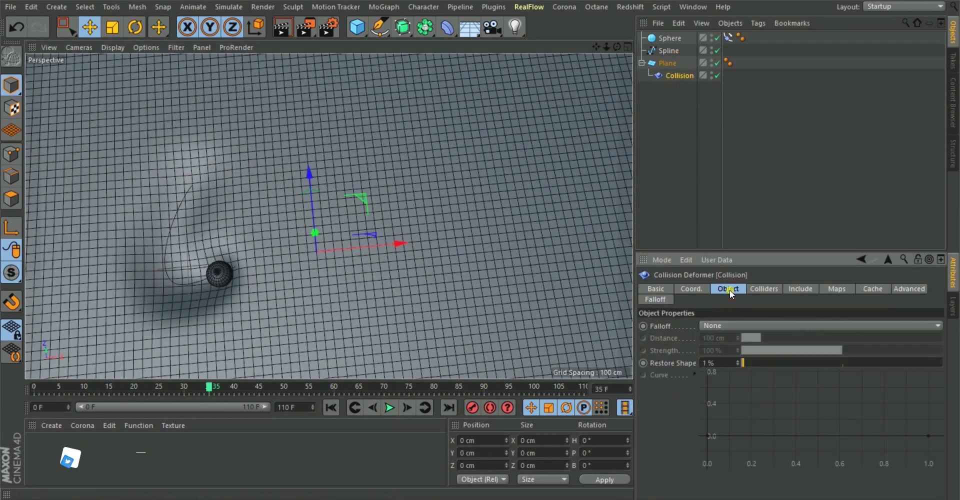
click(716, 327)
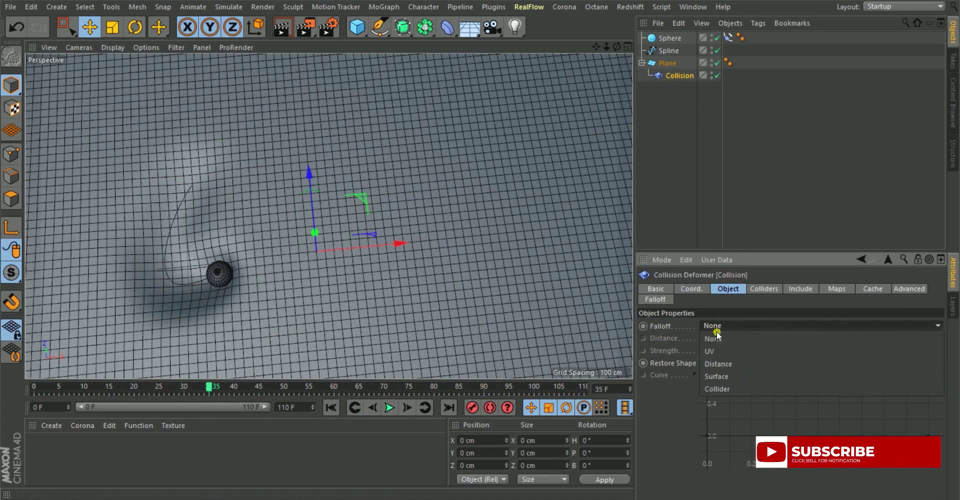
click(730, 379)
click(334, 406)
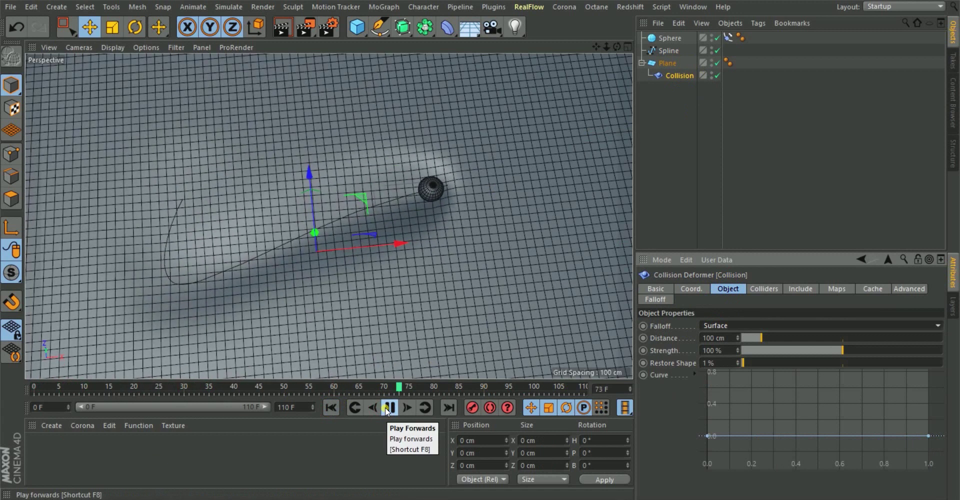
- Stop the playback, go to frame 43 and raise the Collision deformer's Strength to 129 %
click(386, 409)
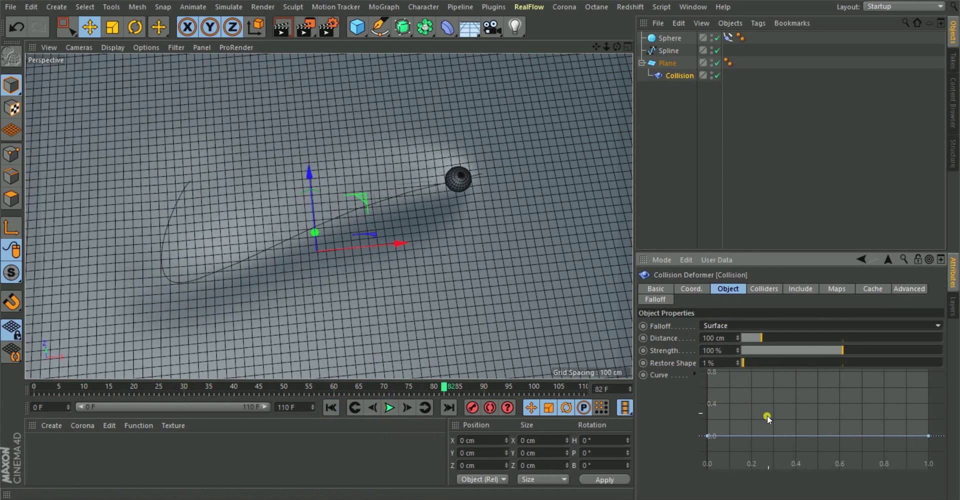
alt+drag(429, 205, 390, 223)
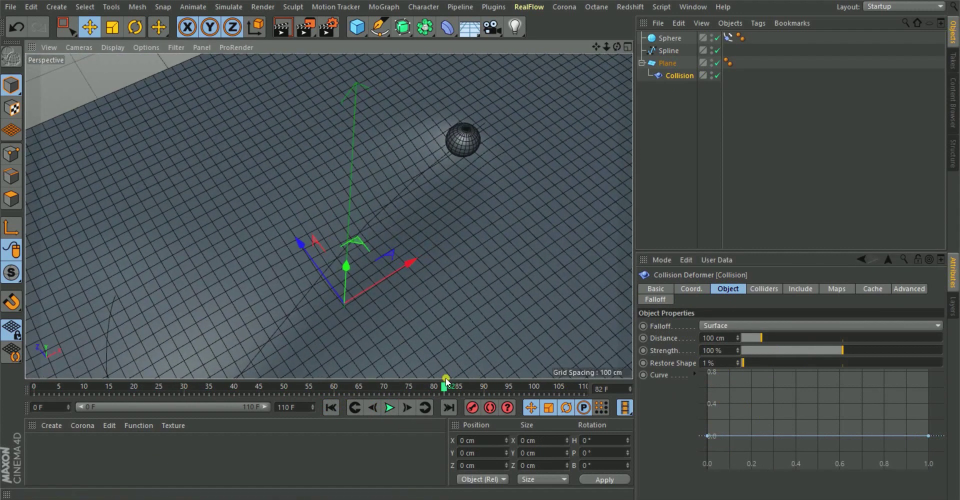
drag(444, 385, 250, 415)
alt+drag(284, 279, 422, 260)
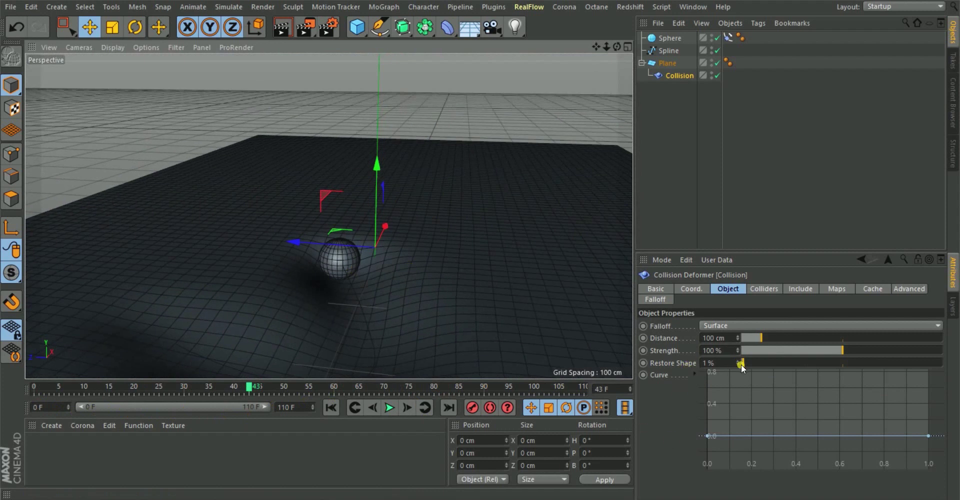
drag(849, 346, 870, 347)
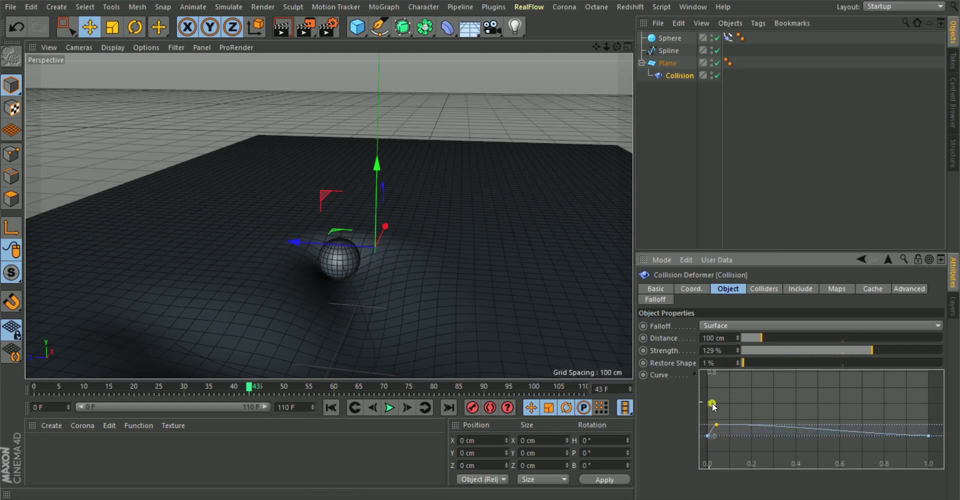
- Add points near the start of the Collision deformer's falloff curve and shape them into a small bump on an otherwise nearly flat curve
click(725, 423)
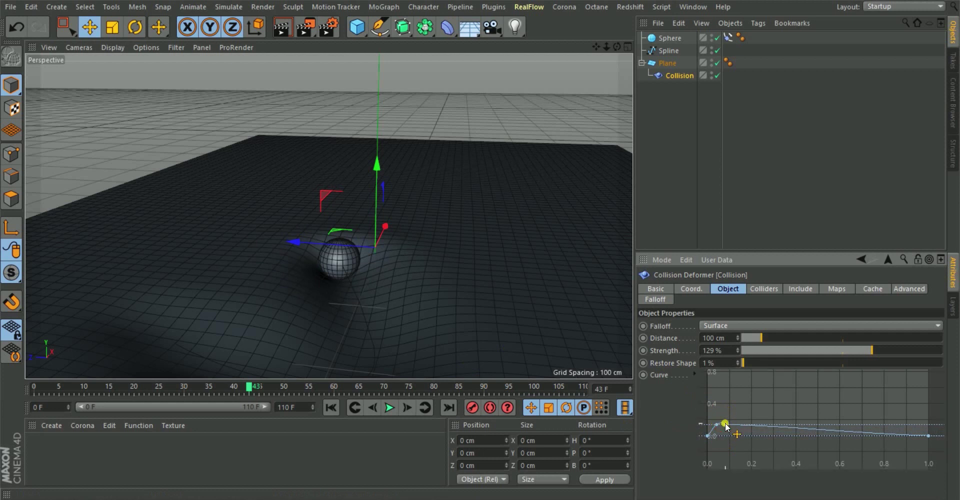
drag(725, 438, 724, 386)
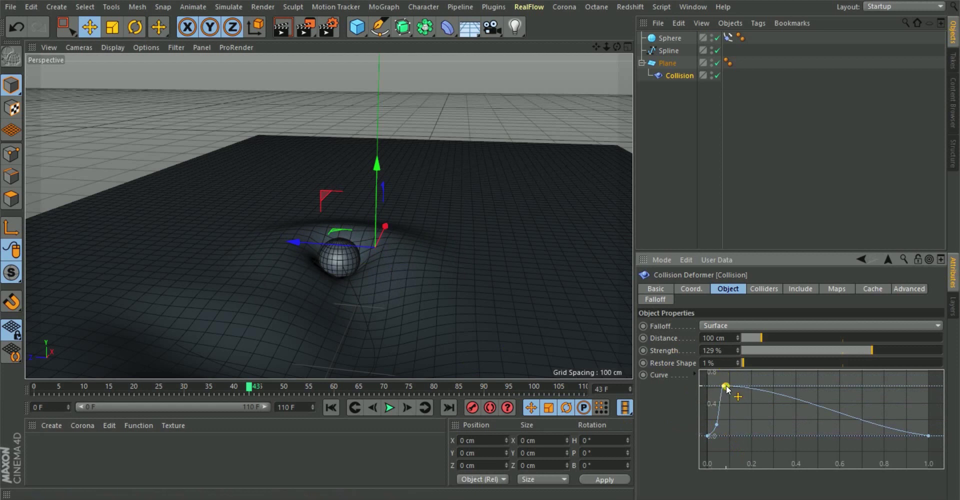
drag(725, 388, 781, 435)
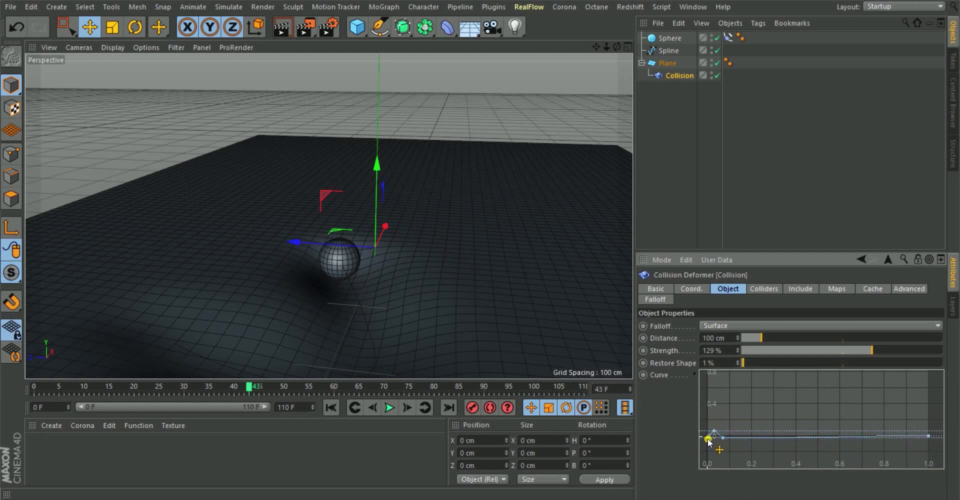
- Replay the animation from the first frame and stop it at frame 32 to examine the dent around the sphere
alt+drag(263, 266, 240, 286)
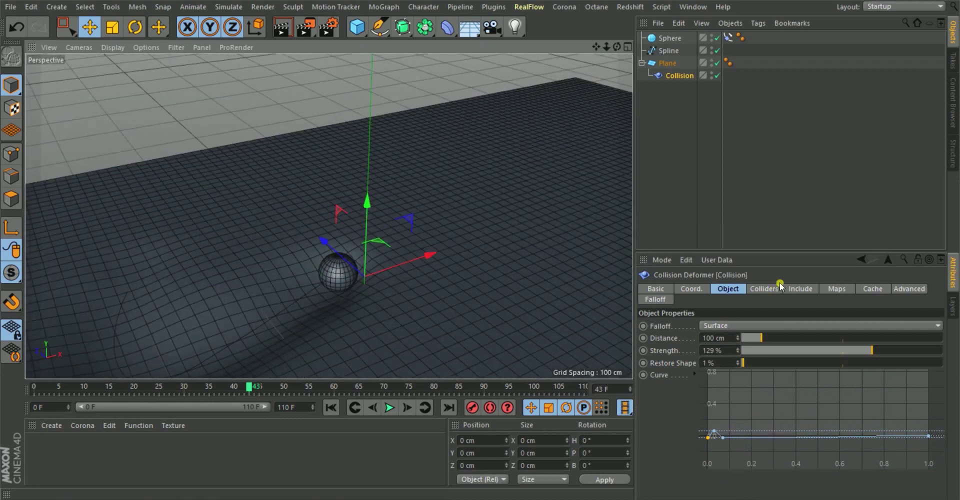
mouse_move(398, 298)
alt+mouse_down()
mouse_move(359, 267)
mouse_move(281, 315)
mouse_move(408, 299)
alt+mouse_up()
click(331, 407)
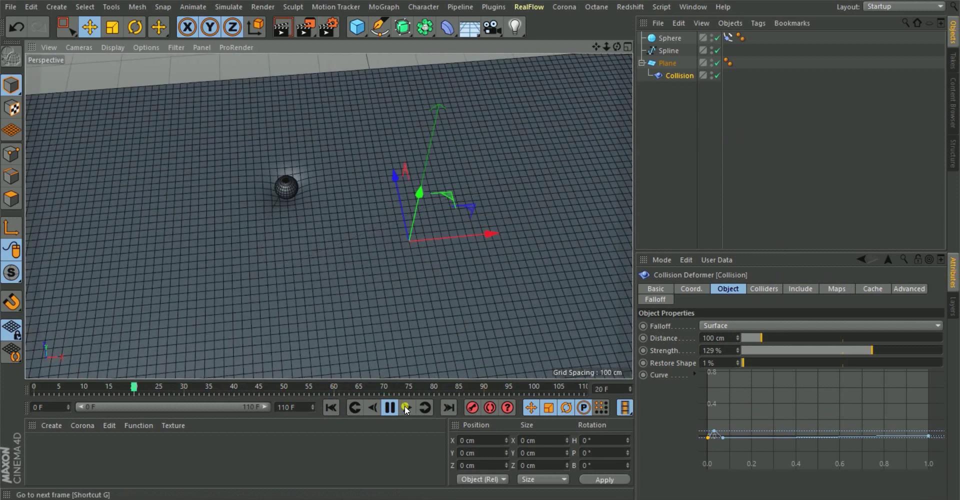
click(389, 405)
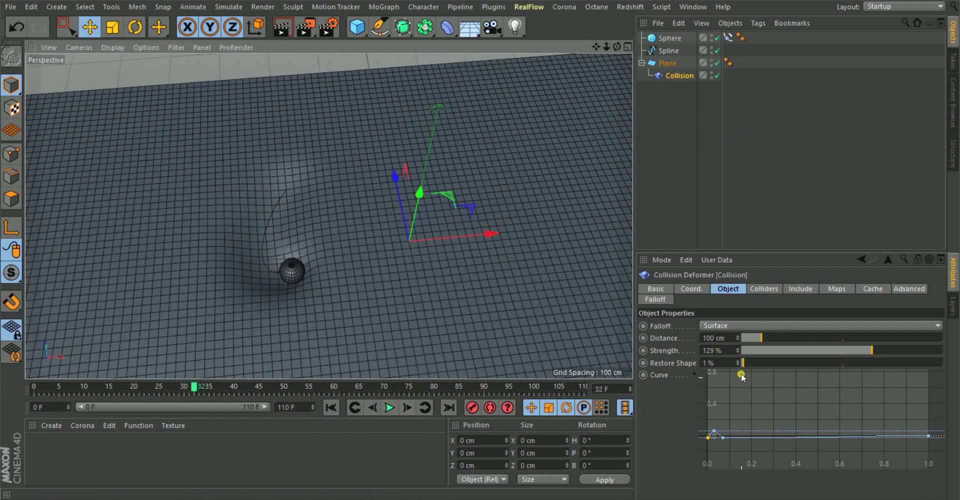
- Set the Collision deformer's Restore Shape to 0.2 % and replay the animation from the start
click(721, 365)
text(0.2)
key(Return)
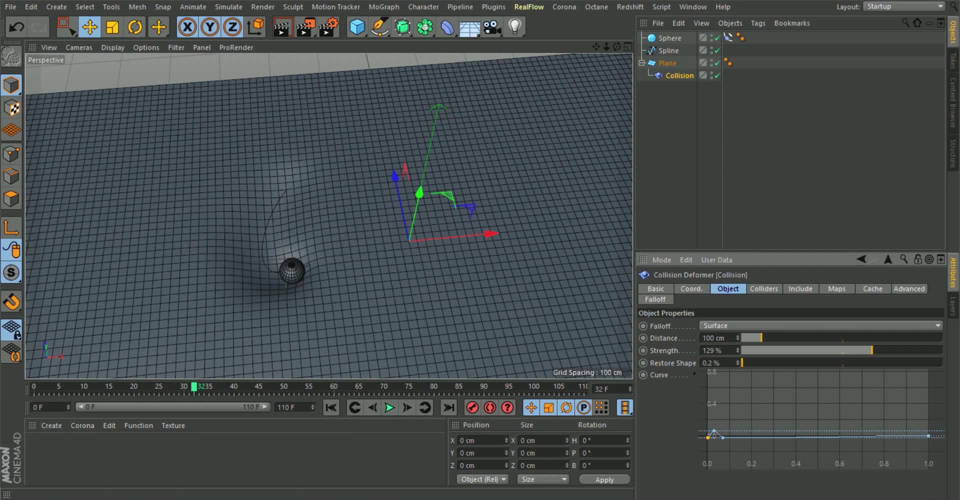
click(331, 408)
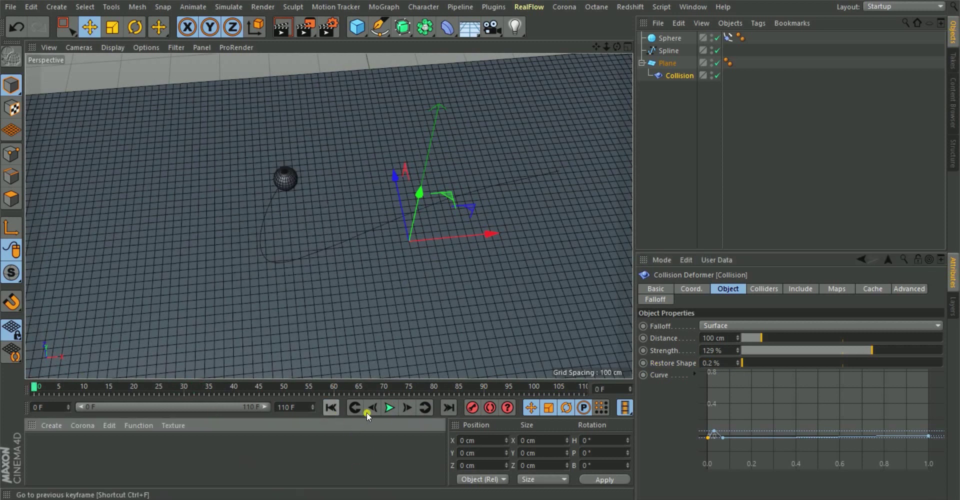
click(390, 407)
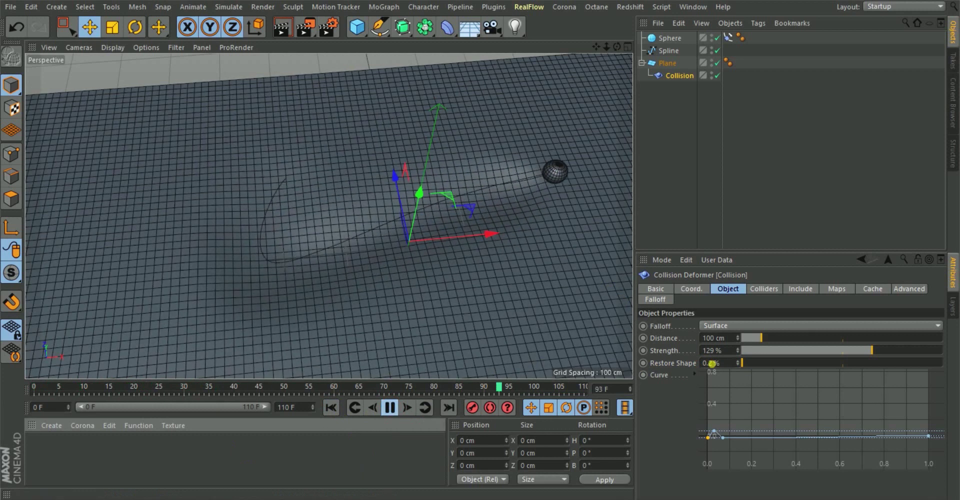
- Reduce the Collision deformer's Restore Shape to 0.05 % and examine the track in the plane during playback
text(0.05)
key(Return)
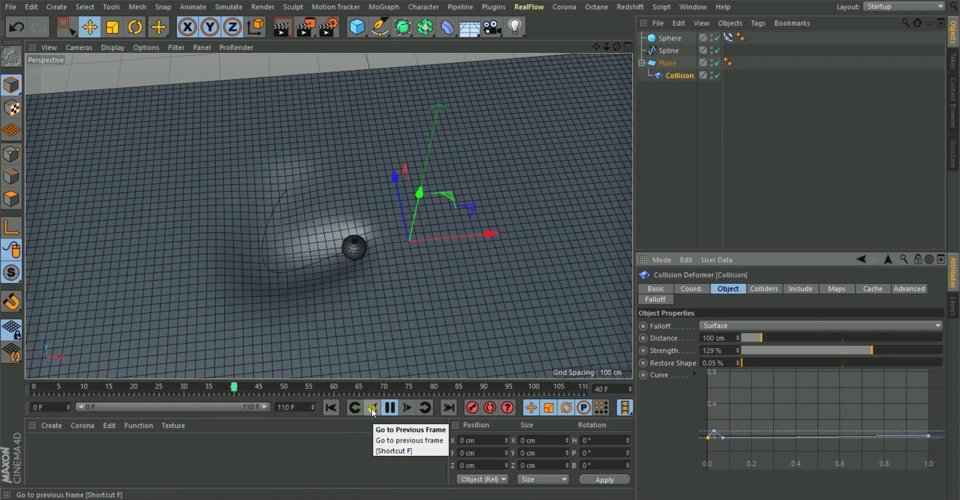
alt+drag(341, 275, 296, 265)
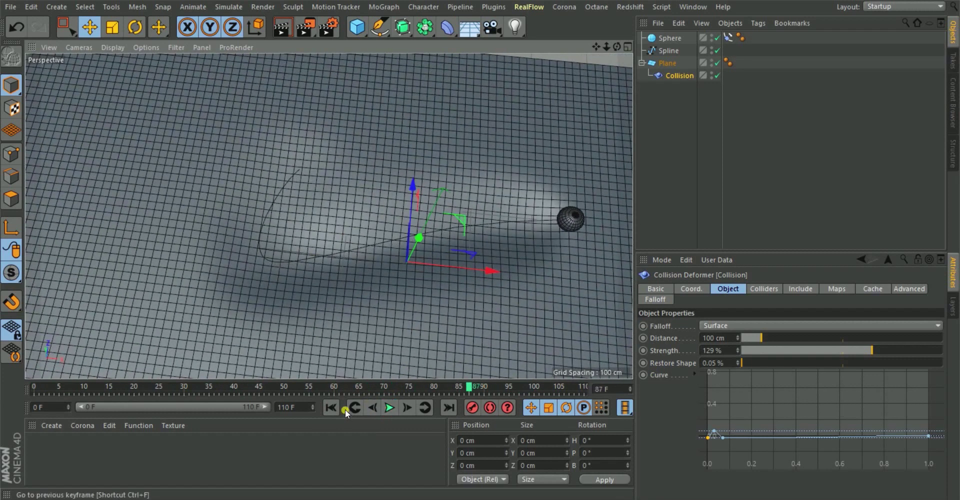
- Return to the first frame and set the Sphere's Radius to 15 cm
click(331, 408)
click(669, 38)
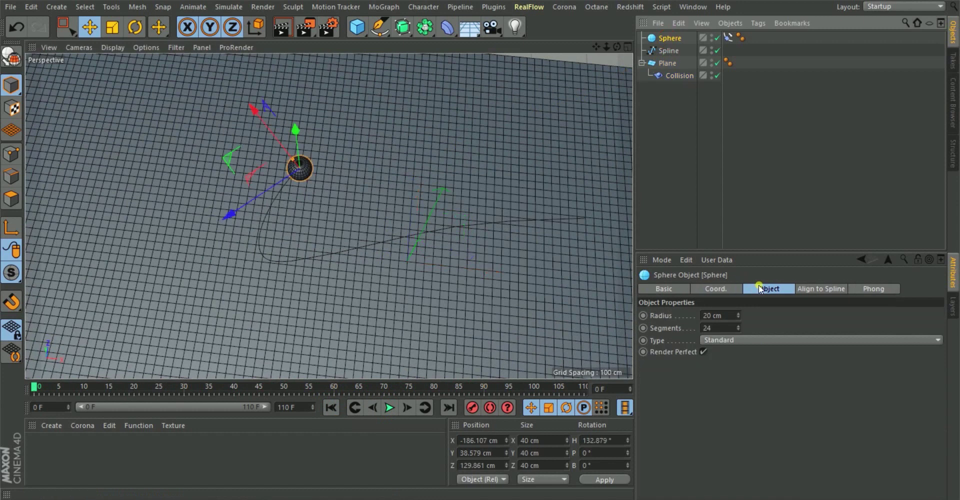
click(725, 318)
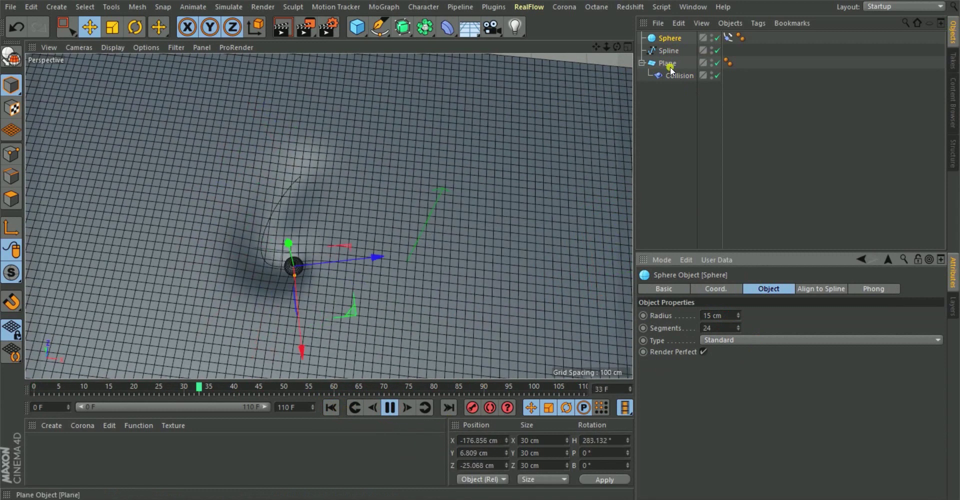
- Add a Jiggle deformer and make it a child of the Plane, below the Collision deformer
click(669, 63)
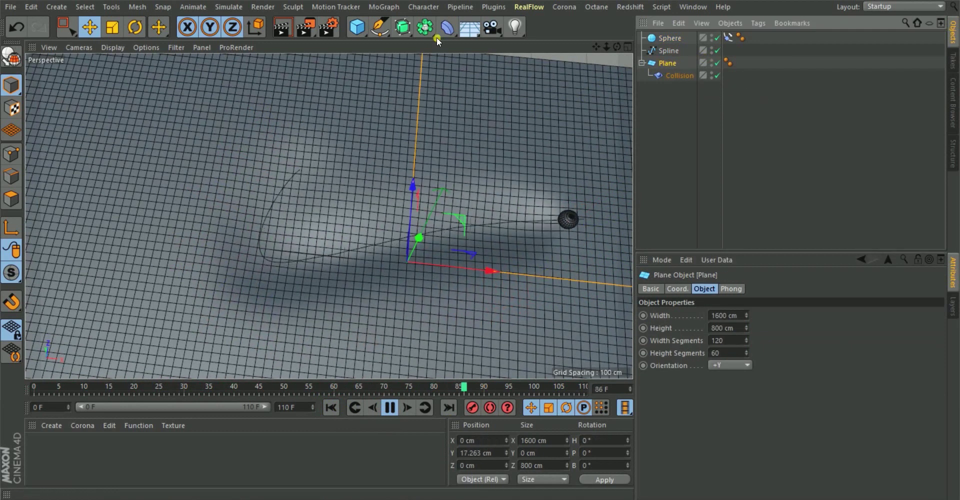
drag(445, 83, 694, 89)
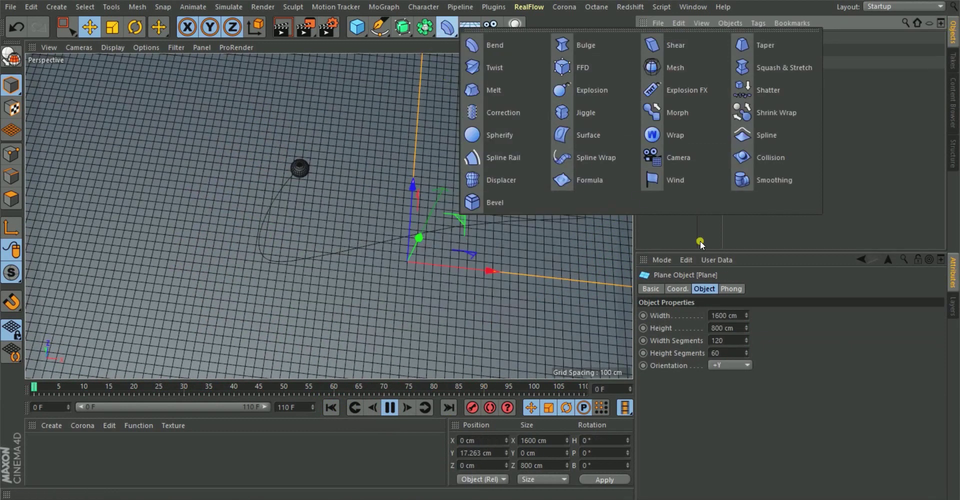
drag(767, 142, 580, 115)
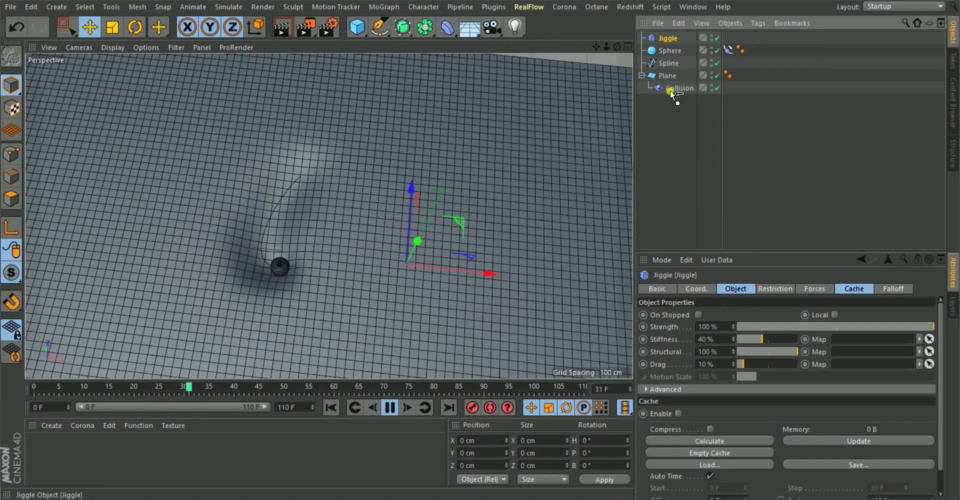
drag(673, 93, 673, 95)
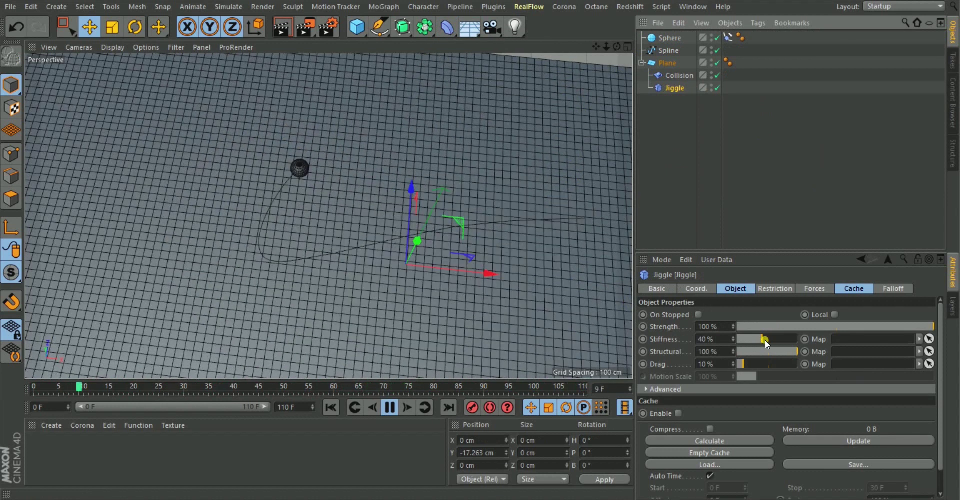
- Set the Jiggle deformer's Stiffness to 51 %, Strength to 82 % and Drag to 30 % while the animation plays
drag(765, 340, 782, 340)
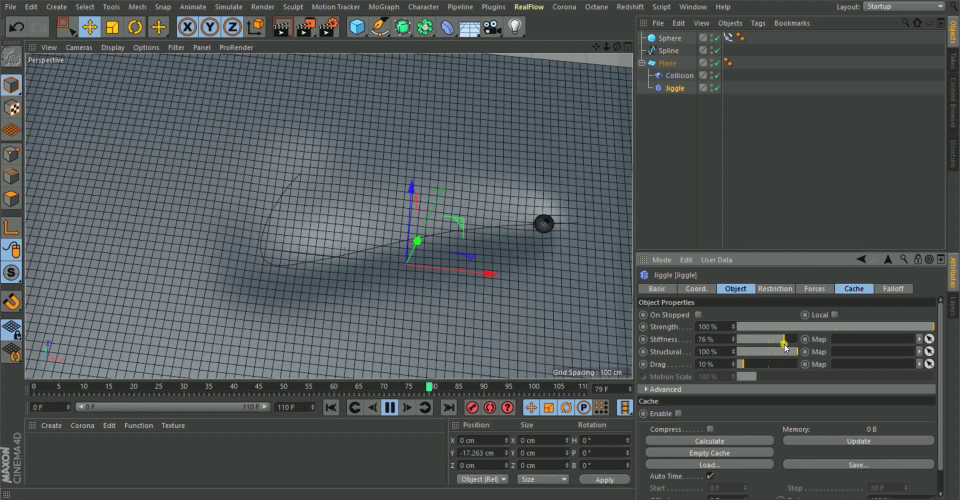
click(767, 339)
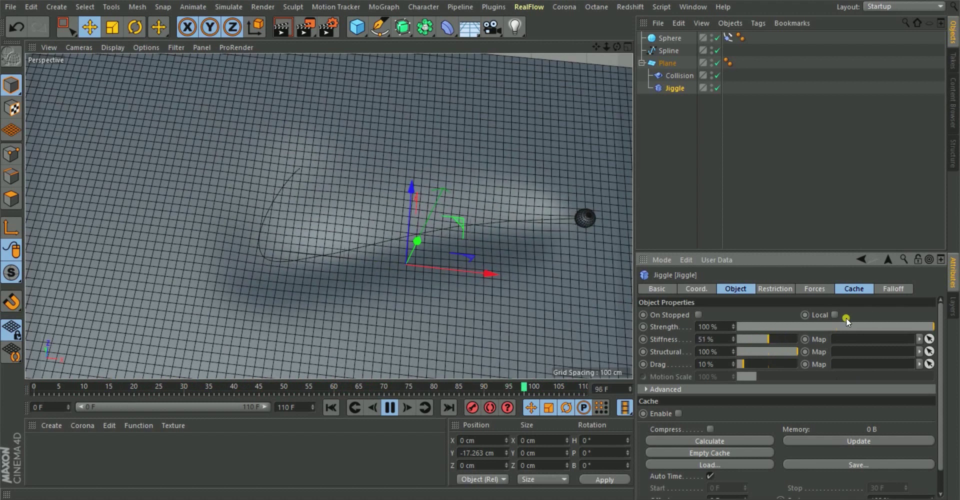
mouse_move(910, 323)
mouse_down()
mouse_move(919, 325)
mouse_move(899, 326)
mouse_up()
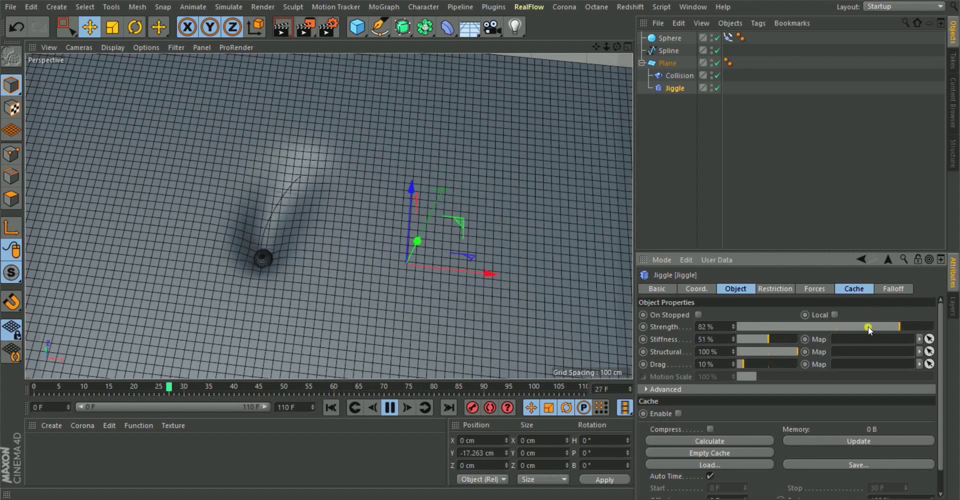
click(750, 363)
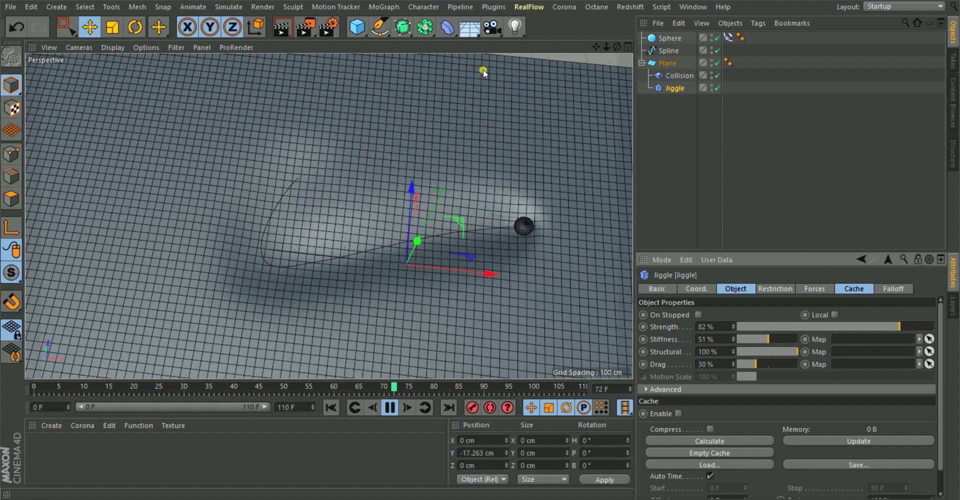
- Add a Smoothing deformer and make it a child of the Plane, below the Jiggle deformer
click(445, 29)
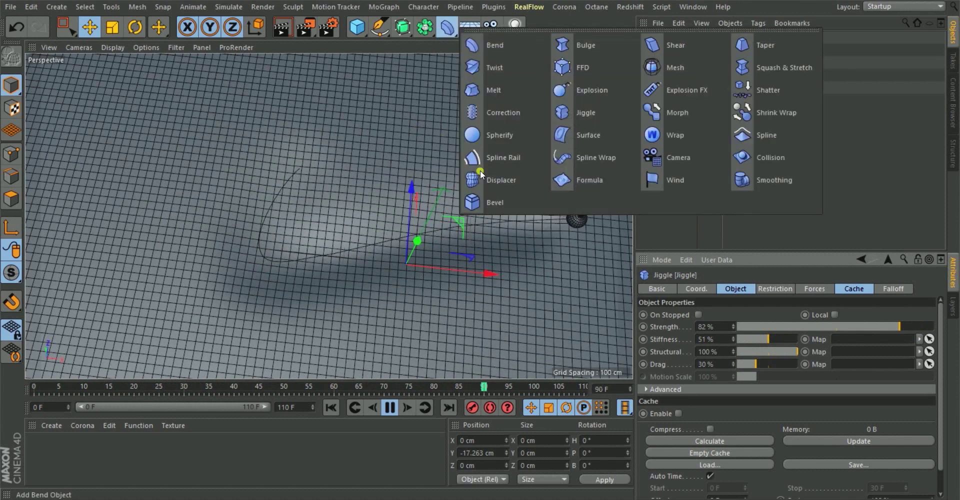
click(758, 181)
drag(679, 38, 674, 105)
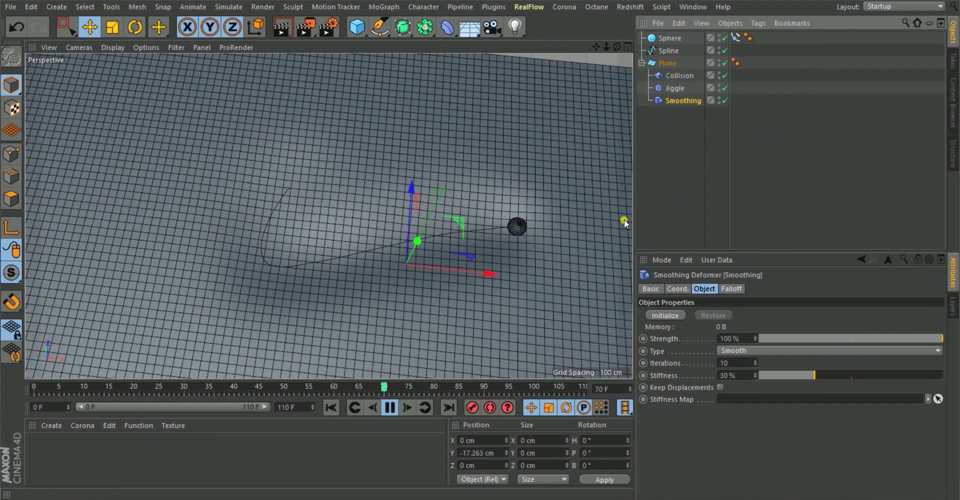
- Set the Smoothing deformer's Strength to 3 % and Iterations to 5, and view the playing animation from above
drag(855, 340, 775, 340)
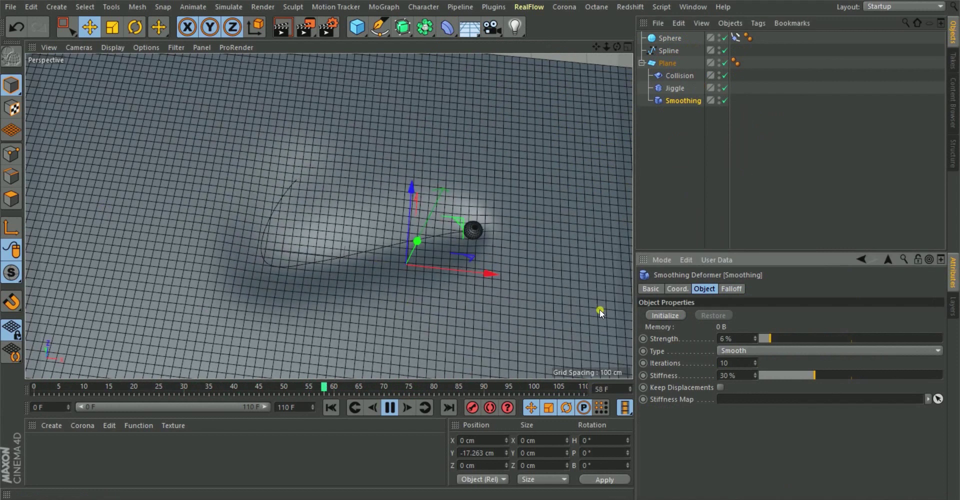
drag(769, 340, 769, 341)
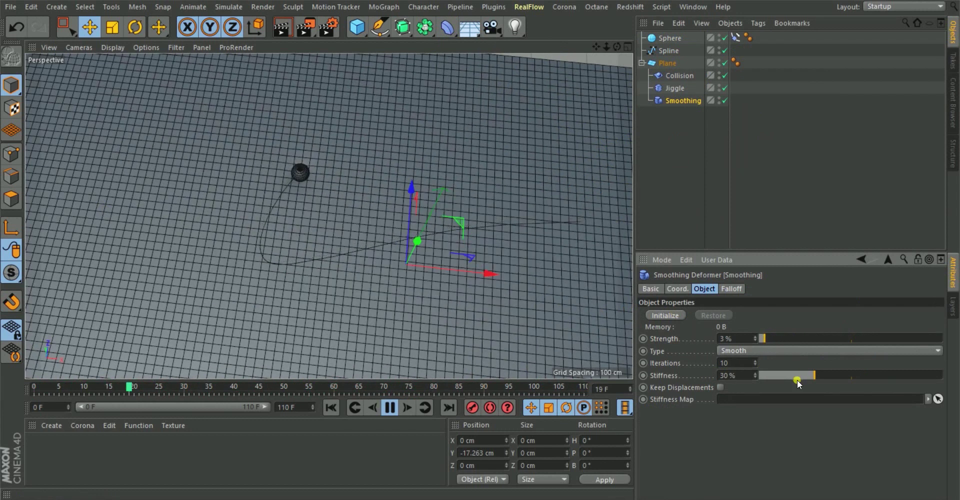
click(736, 364)
text(5)
key(Return)
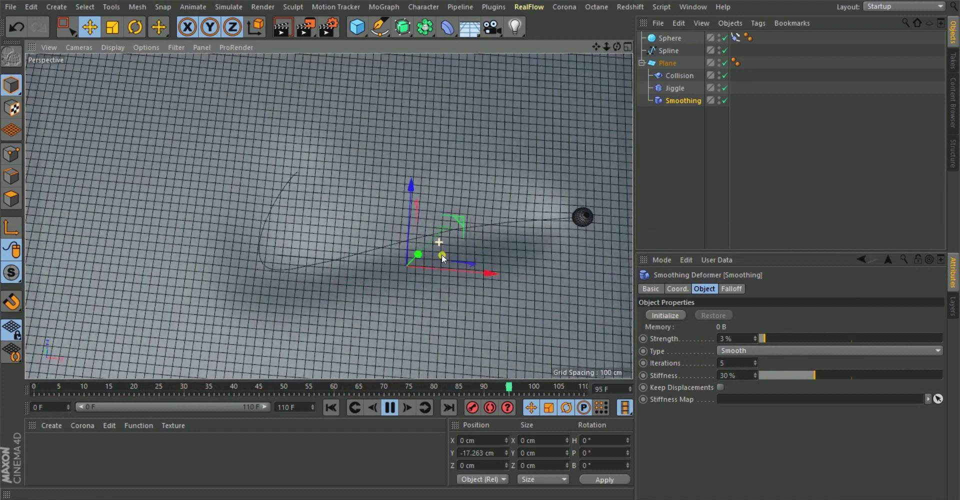
alt+drag(424, 228, 413, 256)
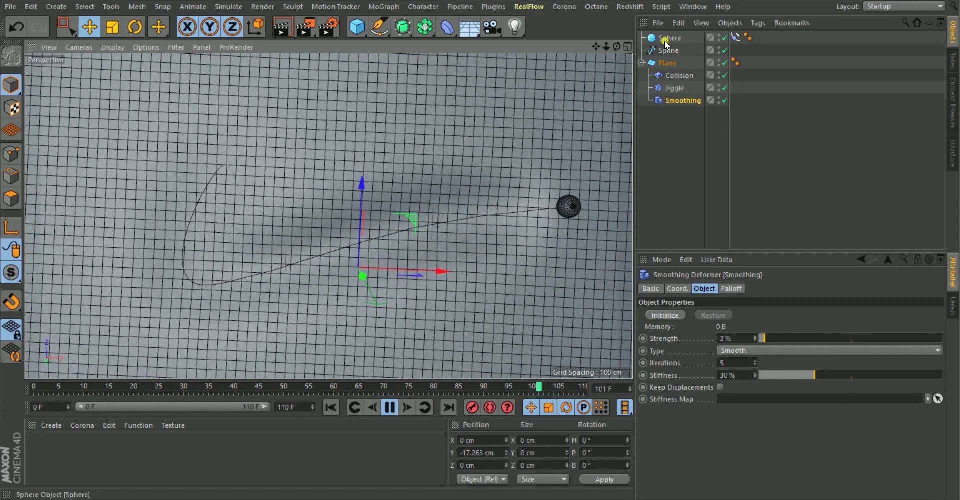
- Set the Plane's Width Segments to 150 and Height Segments to 75
click(665, 62)
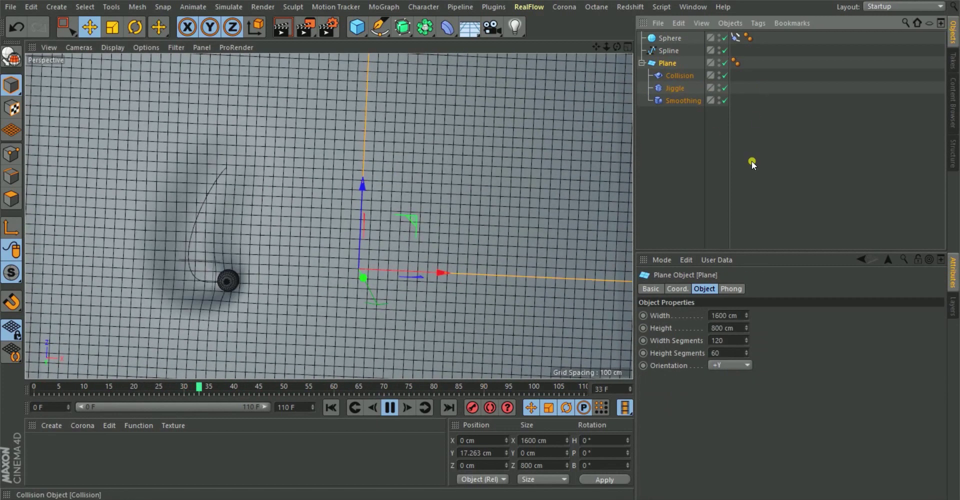
click(731, 343)
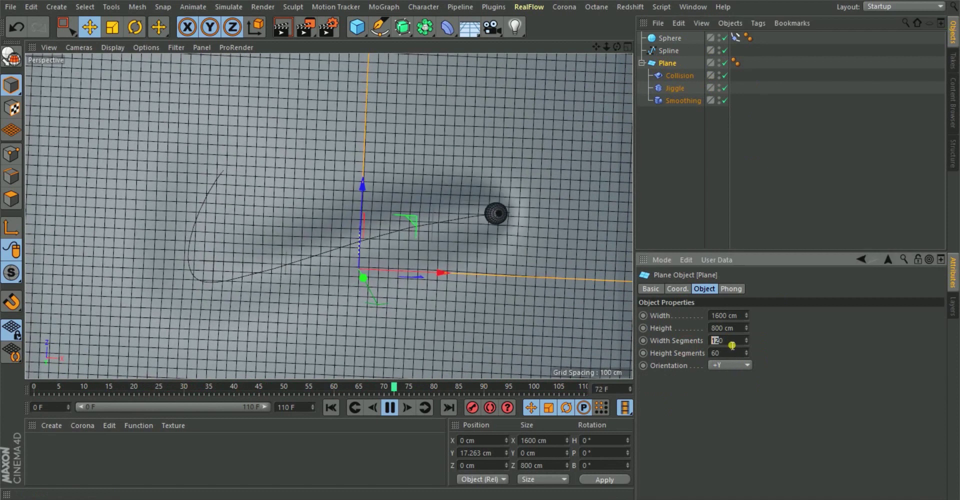
drag(731, 345, 700, 349)
text(150)
key(Tab)
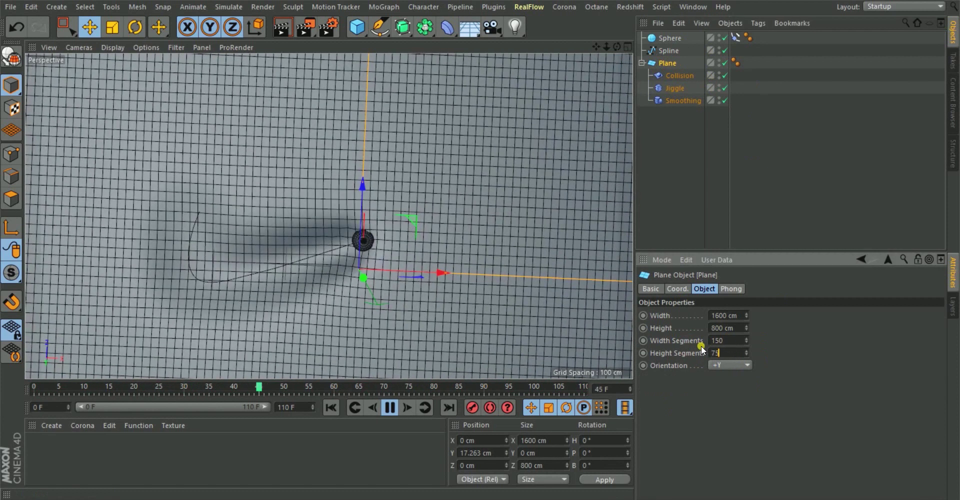
text(75)
key(Return)
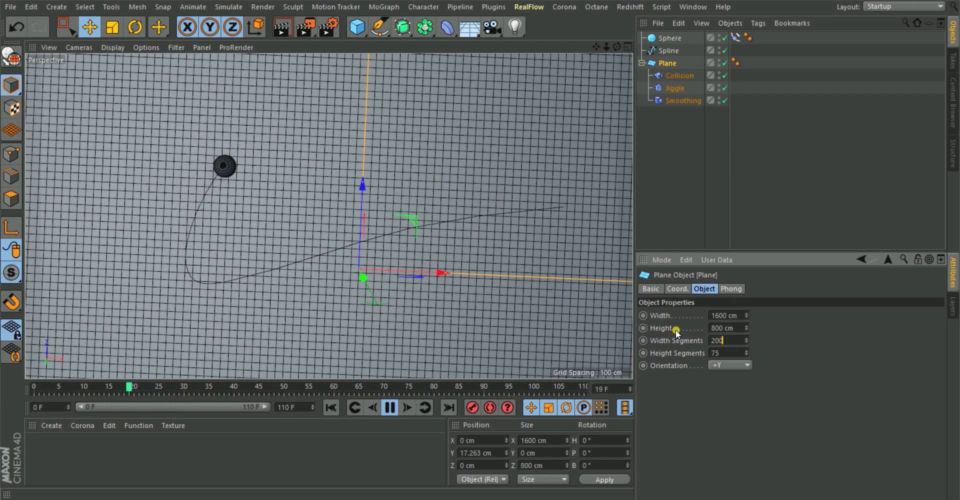
- Set the Plane's Width Segments to 200 and Height Segments to 100, and replay the animation from the start
key(Tab)
text(100)
key(Return)
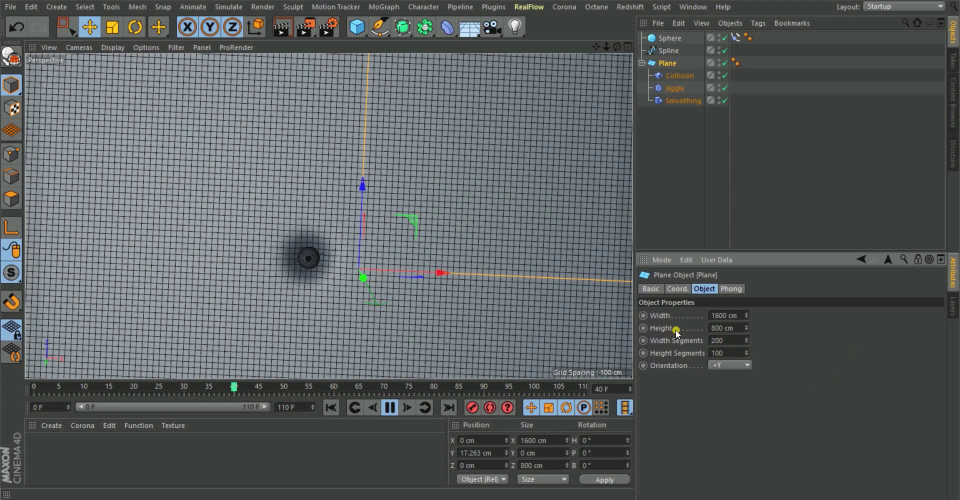
click(337, 410)
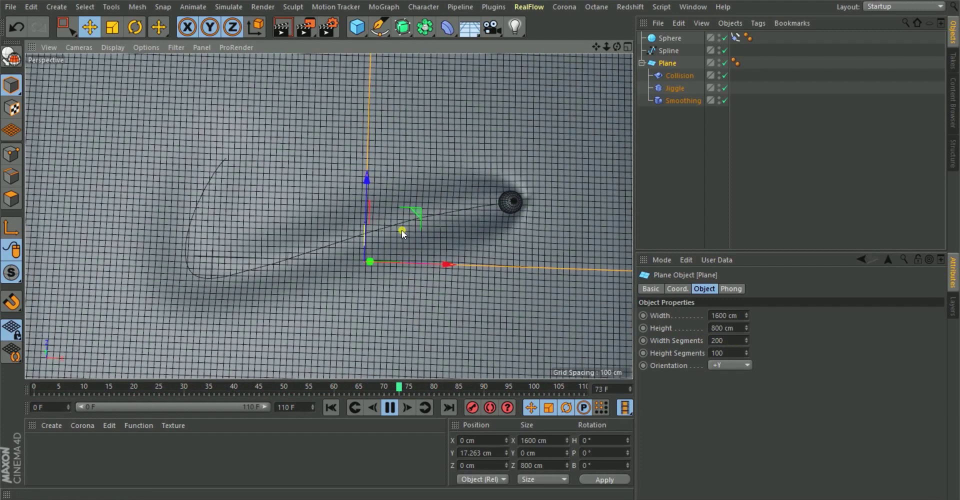
alt+drag(403, 255, 394, 258)
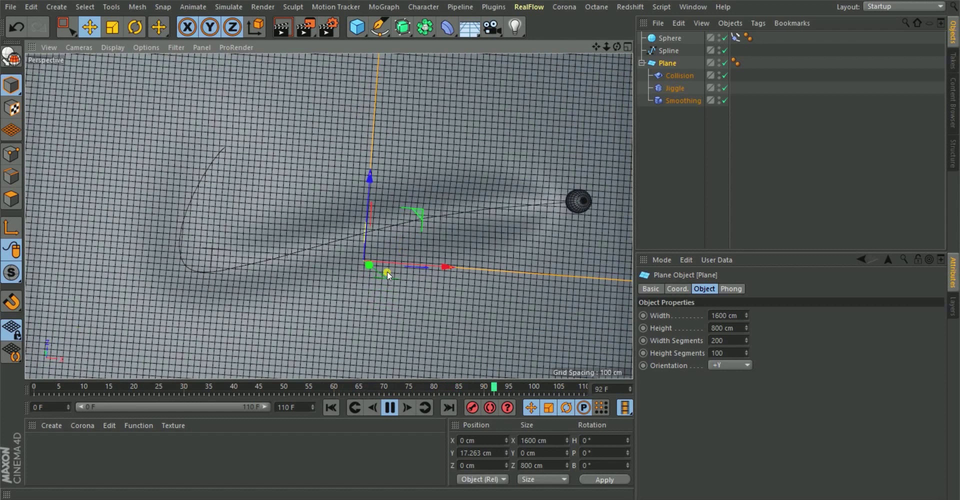
- Set the Plane's Width Segments to 240 and Height Segments to 120
click(715, 340)
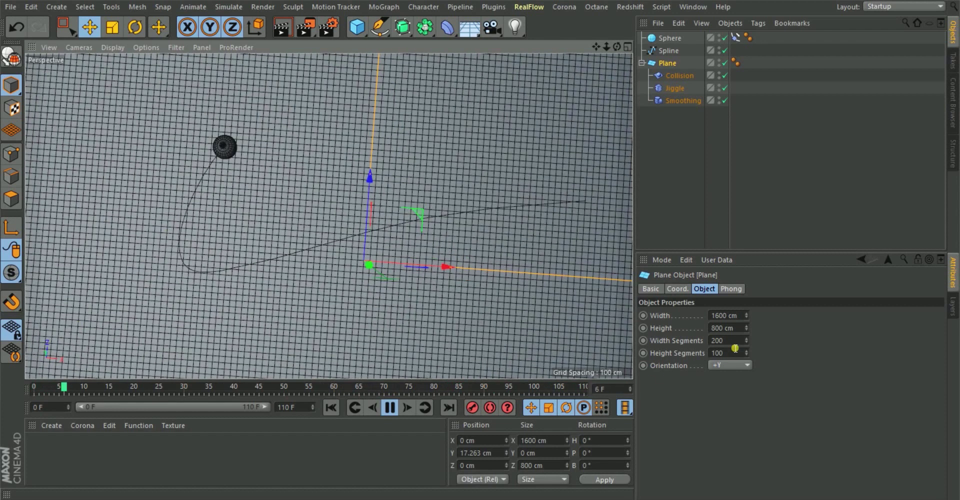
text(2)
key(Return)
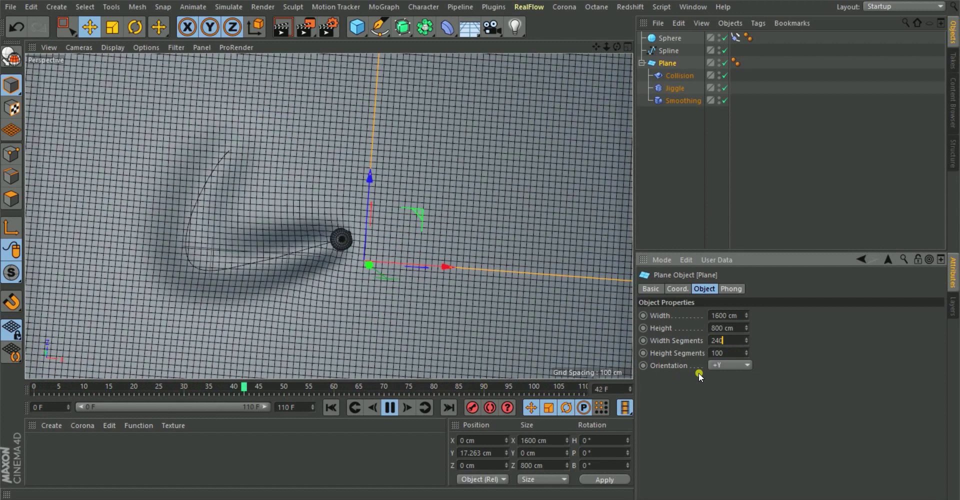
text(40)
key(Tab)
text(120)
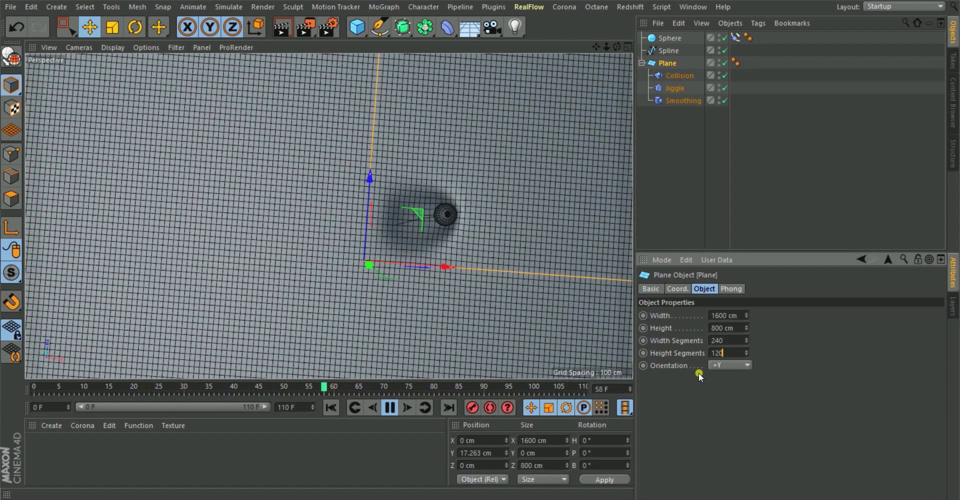
key(Return)
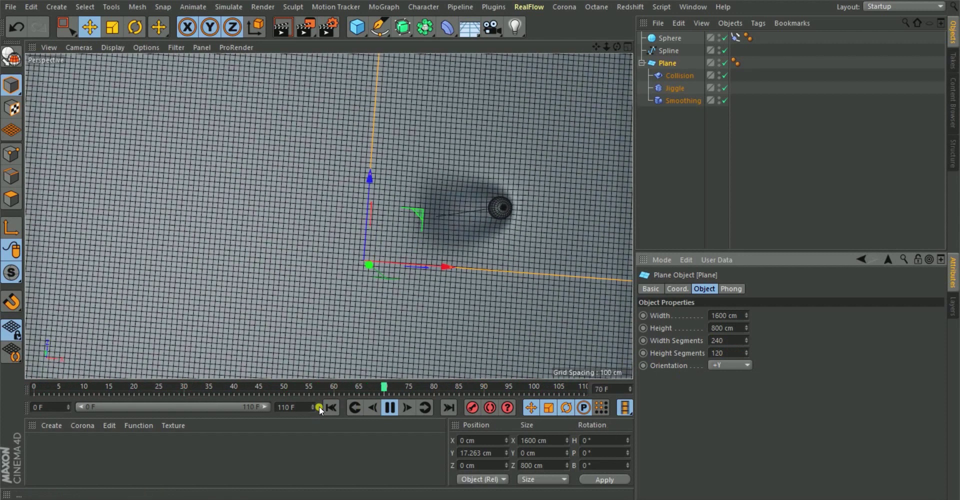
- Replay the animation from the first frame with nothing selected, and stop it at frame 71
click(329, 408)
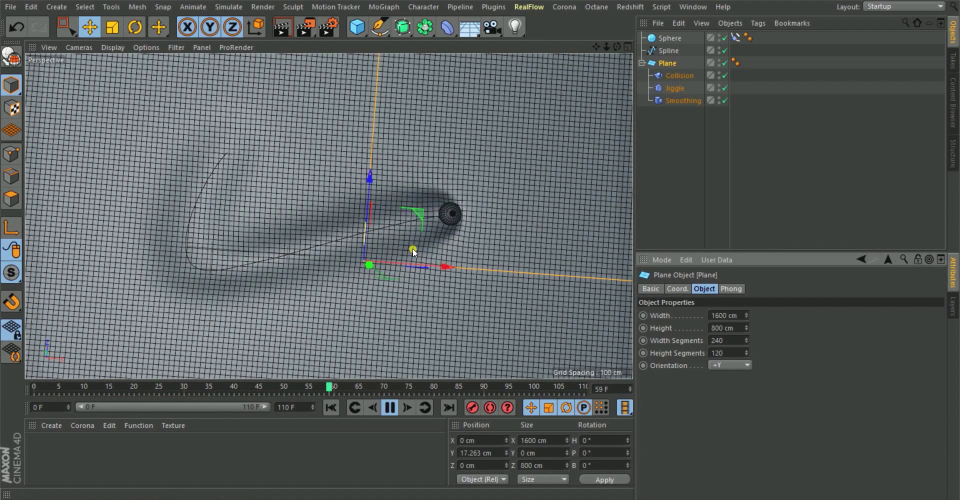
click(641, 182)
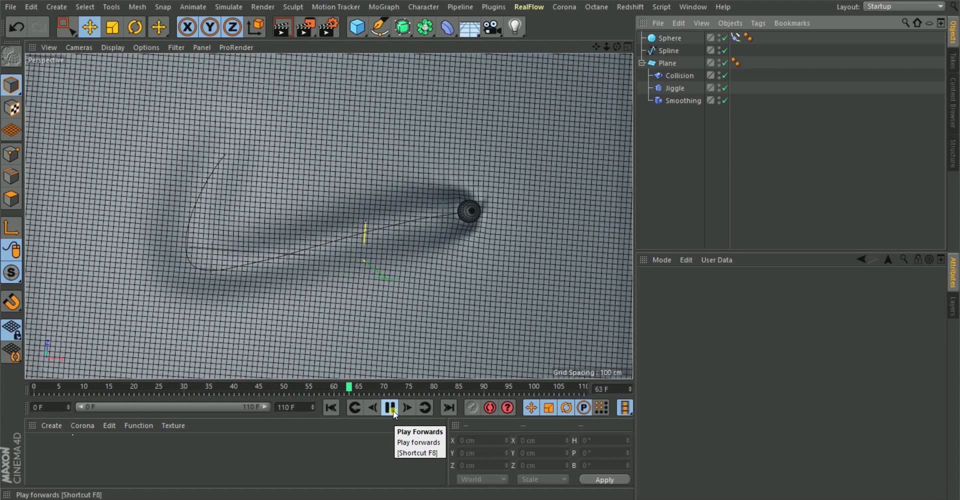
click(391, 408)
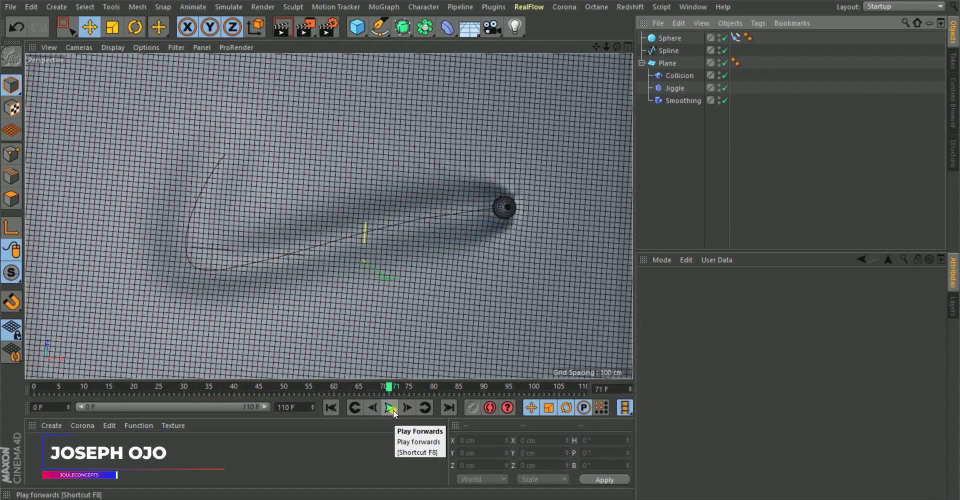